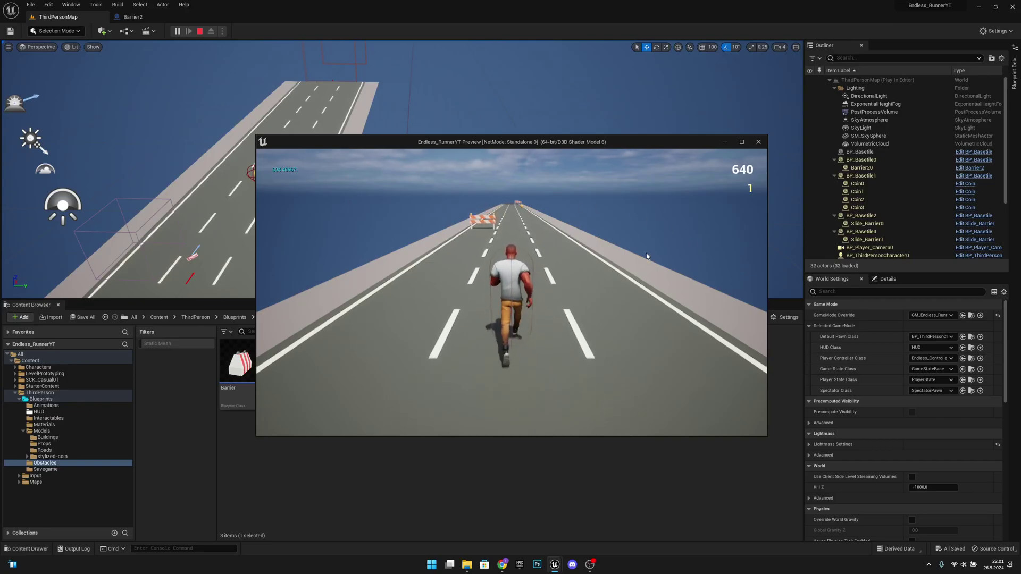
- Steer the runner towards the orange-striped barricade in the play preview and end the play session
{"action": "key", "text": "a"}
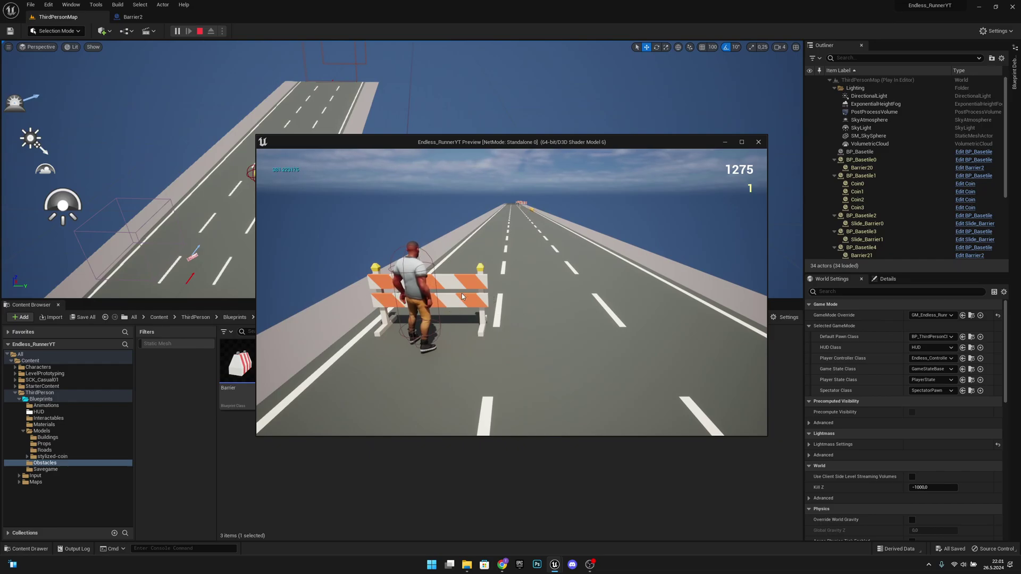
{"action": "key", "text": "Escape"}
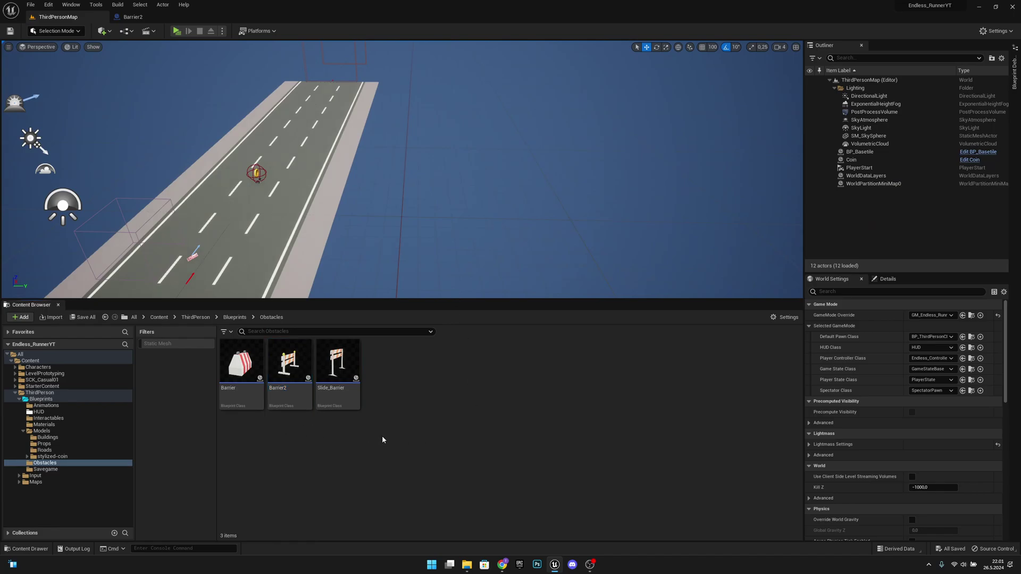
- Open the Road_Work_Sign3 static mesh from the Models/Props folder
{"action": "left_click", "coordinate": [63, 431]}
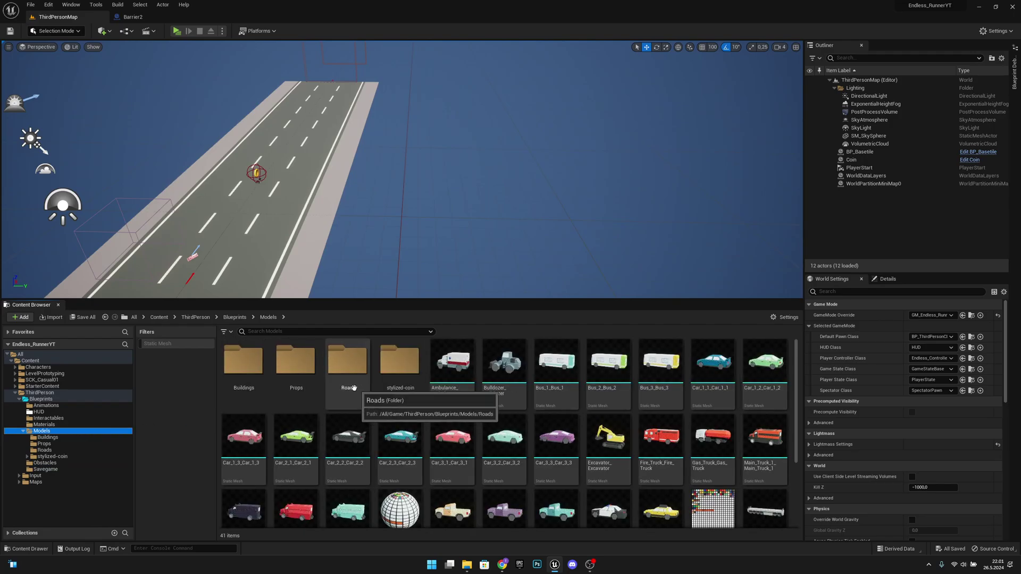
{"action": "double_click", "coordinate": [296, 372]}
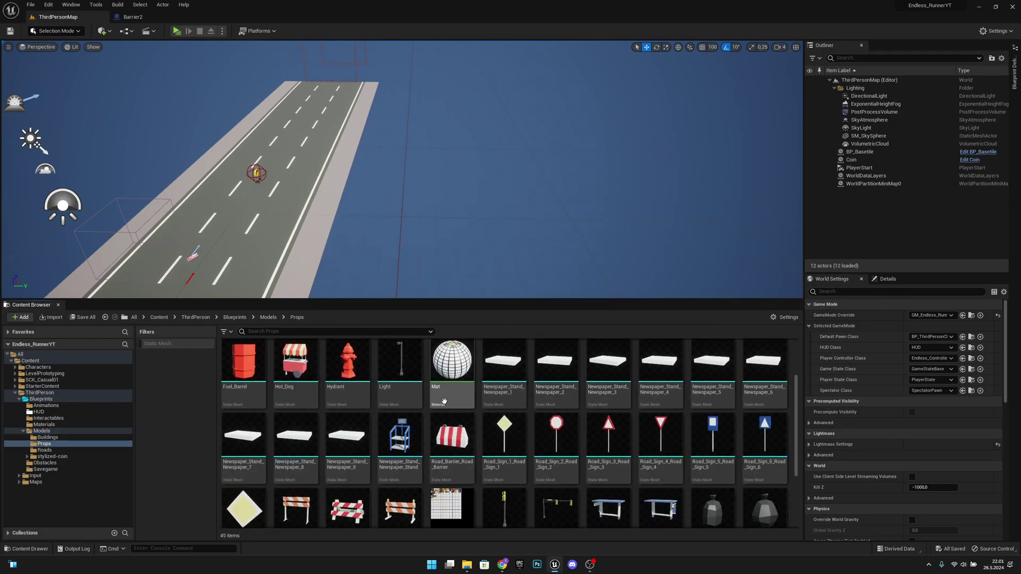
{"action": "scroll", "coordinate": [444, 401], "scroll_direction": "down", "scroll_amount": 3}
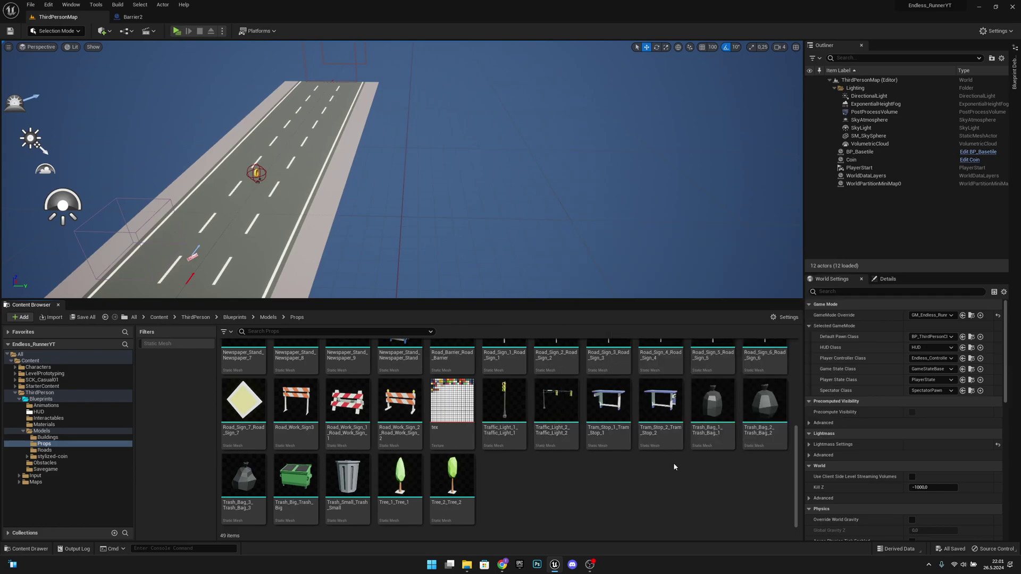
{"action": "double_click", "coordinate": [314, 396]}
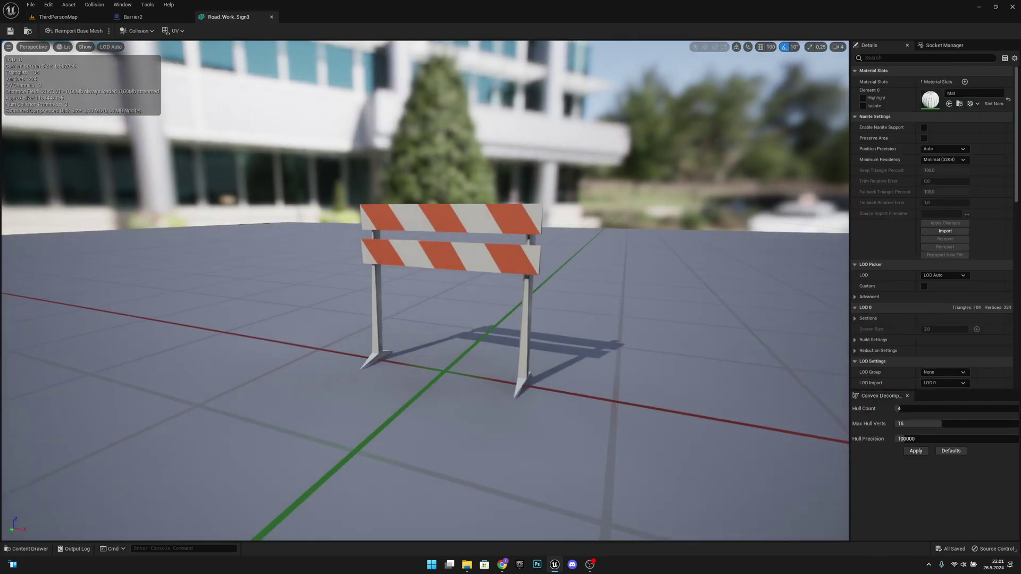
- Display the simple collision of Road_Work_Sign3, examine it from several angles, and close the mesh to return to ThirdPersonMap
{"action": "right_click_drag", "start_coordinate": [426, 290], "coordinate": [317, 290]}
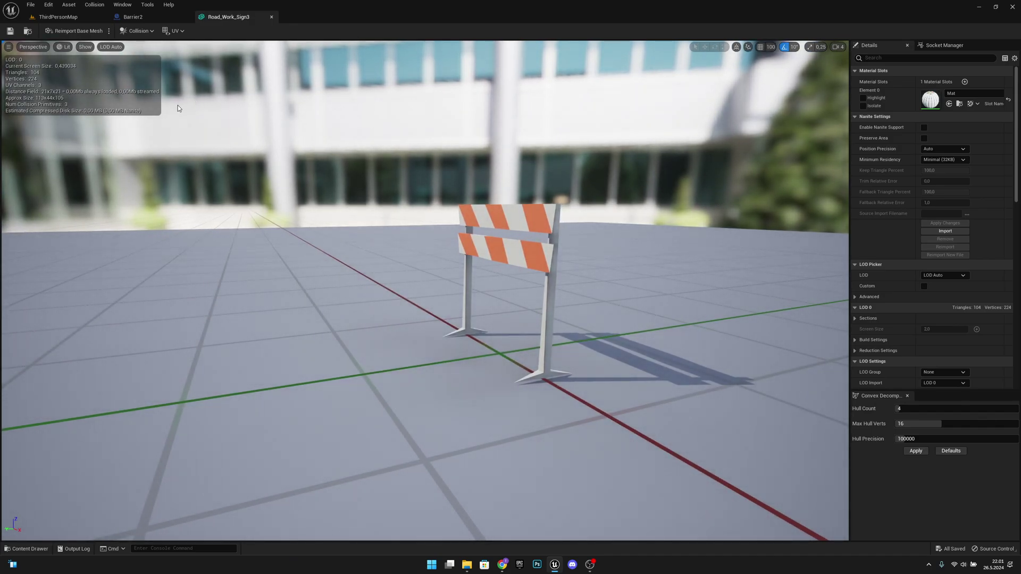
{"action": "left_click", "coordinate": [83, 50]}
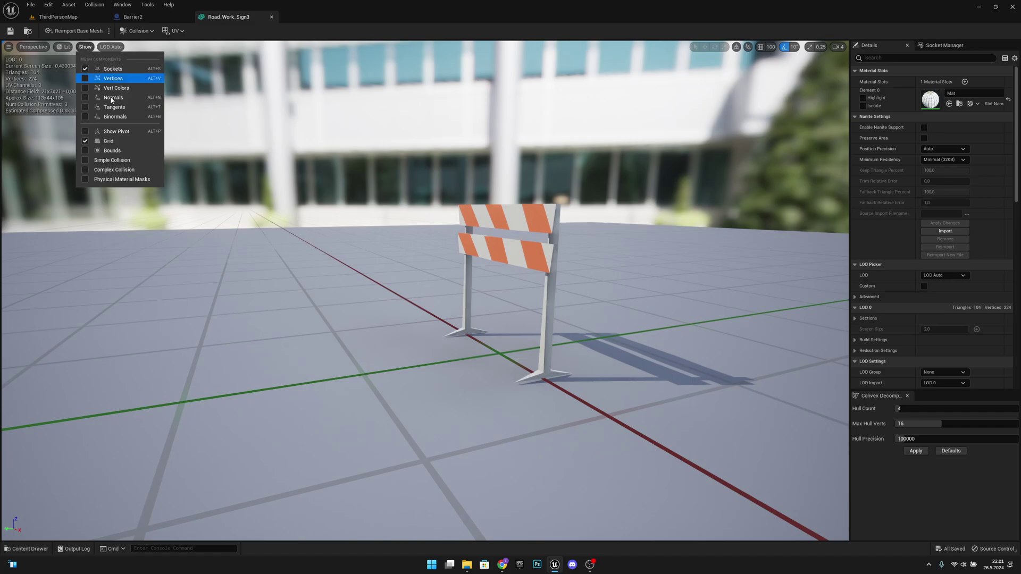
{"action": "left_click", "coordinate": [130, 161]}
{"action": "left_click_drag", "start_coordinate": [139, 162], "coordinate": [97, 162]}
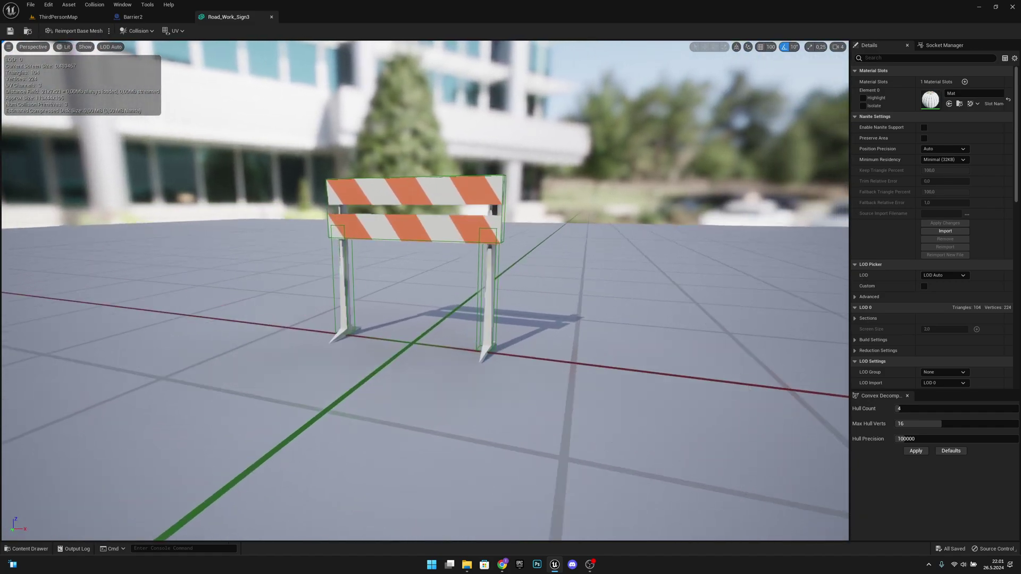
{"action": "right_click_drag", "start_coordinate": [97, 162], "coordinate": [14, 154]}
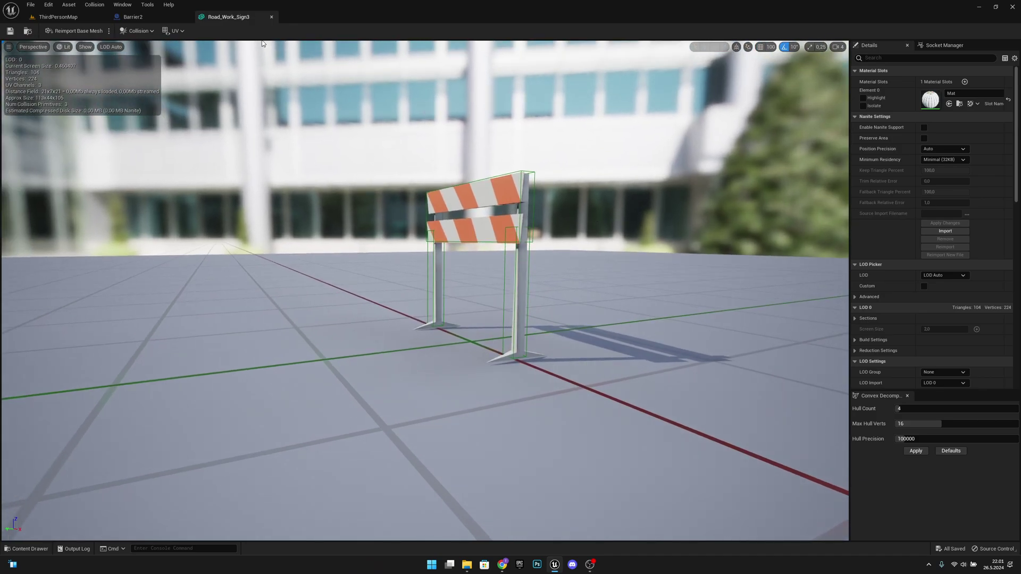
{"action": "left_click", "coordinate": [272, 18]}
{"action": "left_click", "coordinate": [78, 20]}
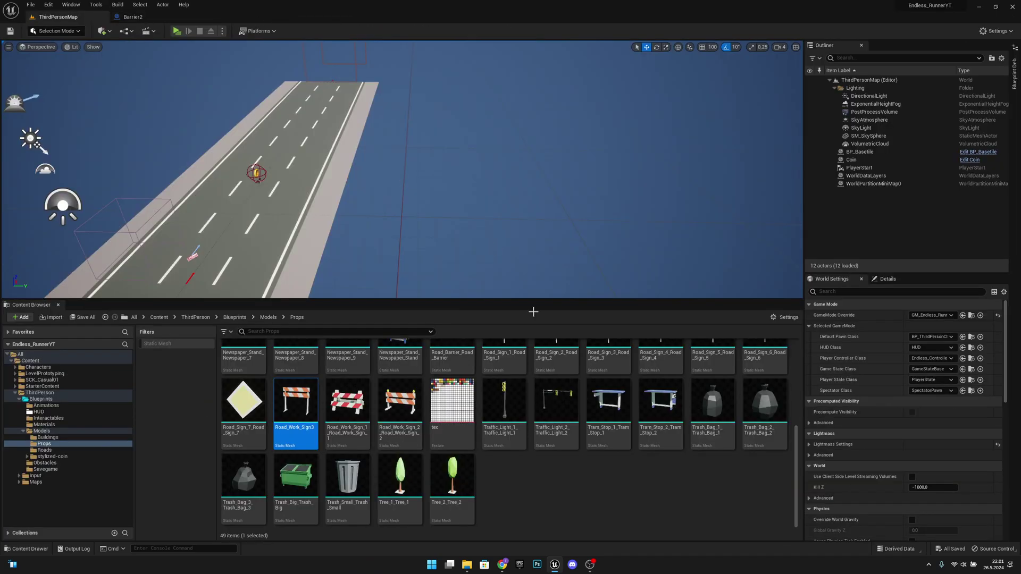
- Open the Road_Work_Sign_2 static mesh from the Props folder and display its simple collision
{"action": "scroll", "coordinate": [404, 479], "scroll_direction": "up", "scroll_amount": 1}
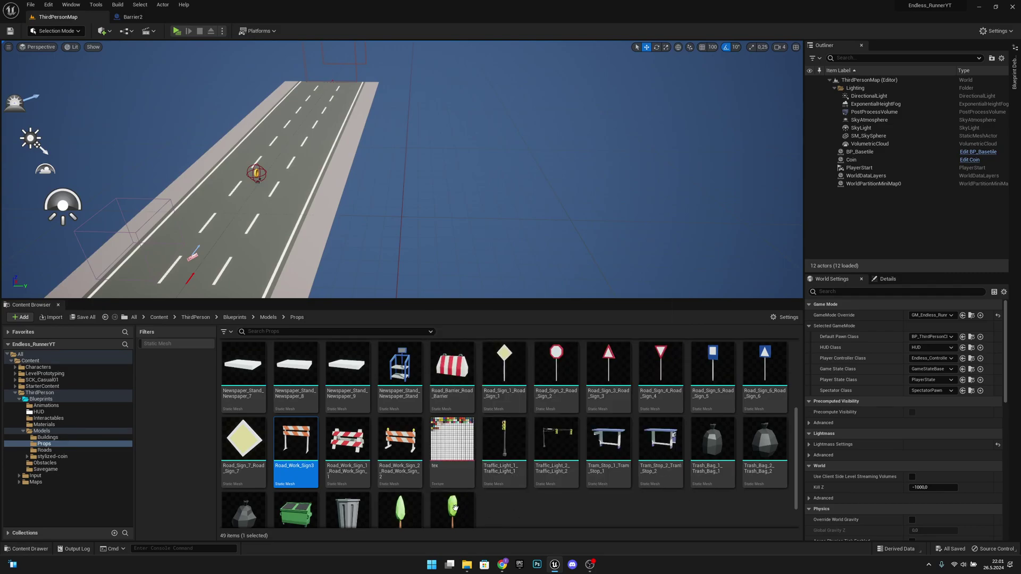
{"action": "double_click", "coordinate": [419, 436]}
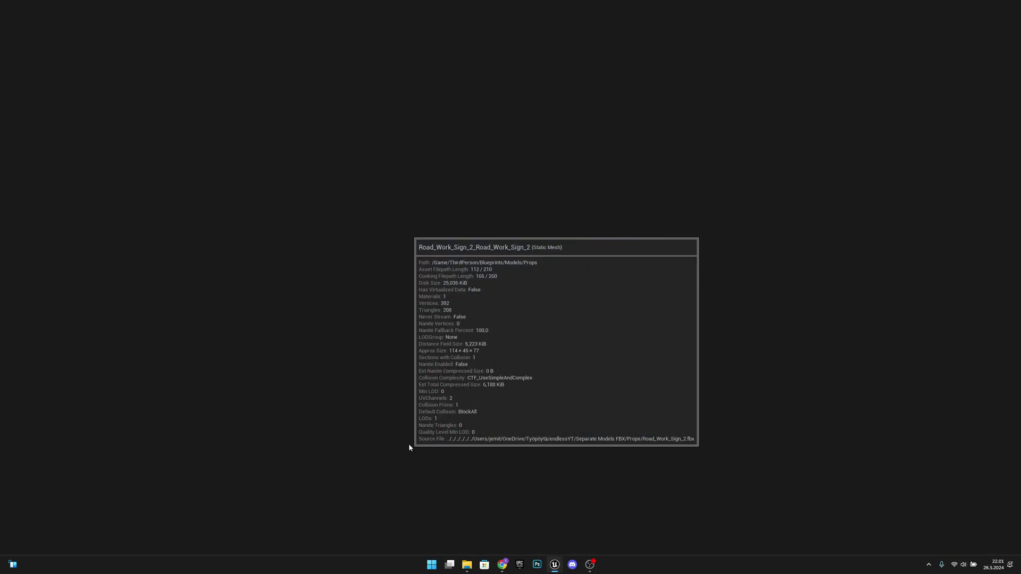
{"action": "mouse_move", "coordinate": [579, 266]}
{"action": "right_mouse_down"}
{"action": "mouse_move", "coordinate": [520, 276]}
{"action": "mouse_move", "coordinate": [579, 266]}
{"action": "right_mouse_up"}
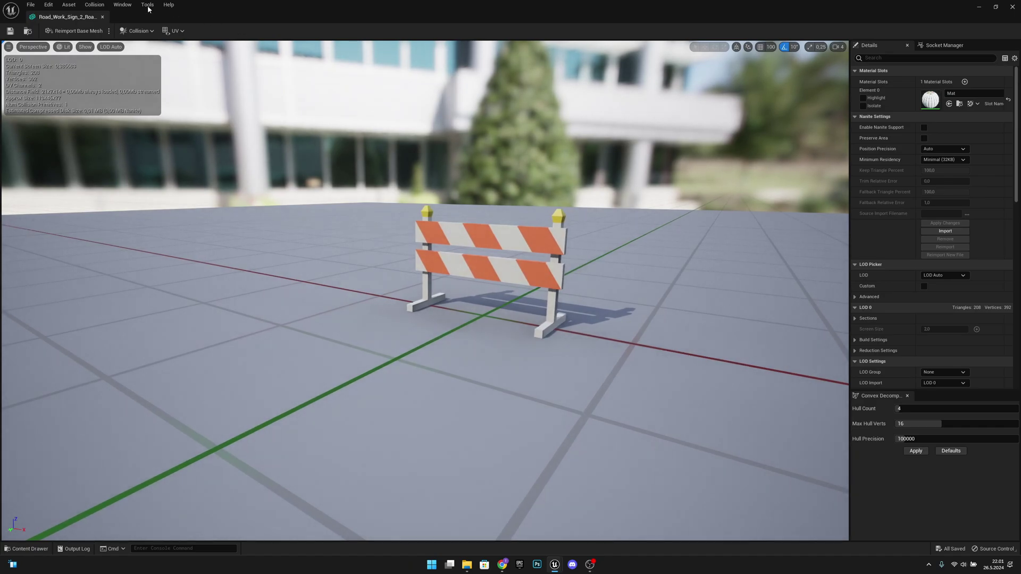
{"action": "left_click", "coordinate": [85, 48]}
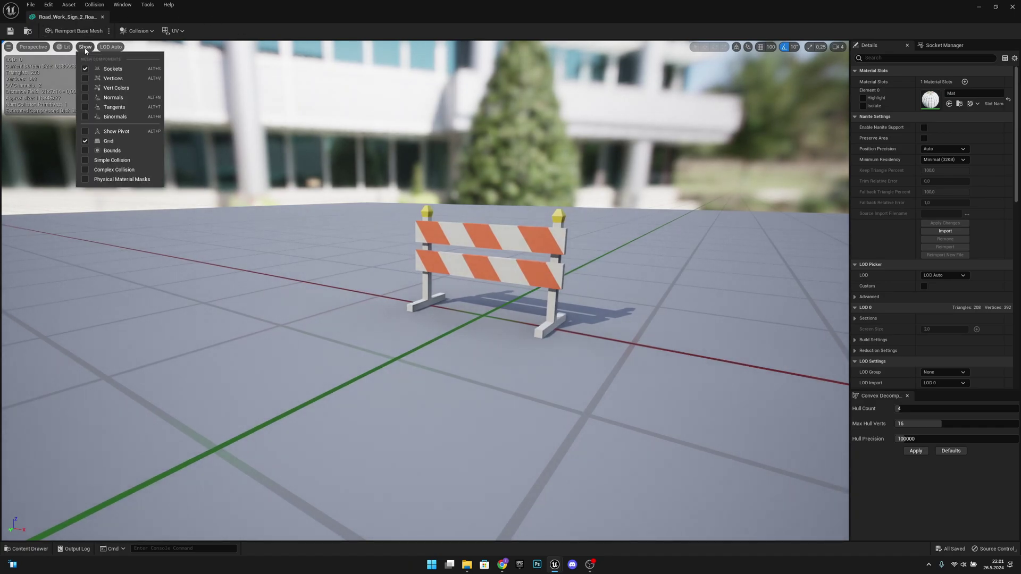
{"action": "left_click", "coordinate": [118, 161]}
- Remove the existing collision from the Road_Work_Sign_2 mesh and add a box simplified collision in its place
{"action": "key", "text": "d"}
{"action": "right_click_drag", "start_coordinate": [743, 270], "coordinate": [718, 275]}
{"action": "key", "text": "a"}
{"action": "key", "text": "d"}
{"action": "key", "text": "s"}
{"action": "key", "text": "w"}
{"action": "key", "text": "a"}
{"action": "left_click_drag", "start_coordinate": [531, 272], "coordinate": [732, 268]}
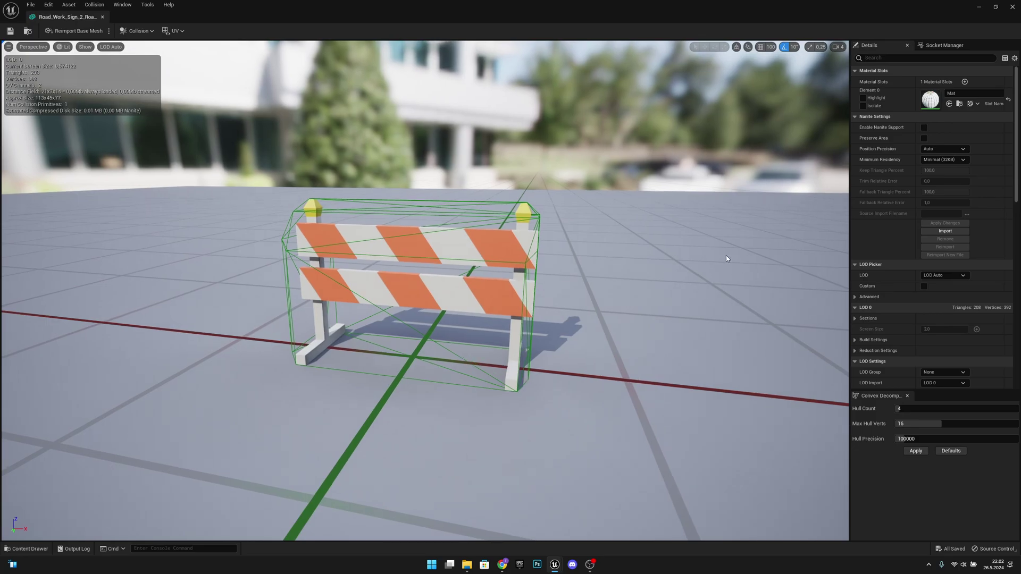
{"action": "left_click", "coordinate": [152, 31]}
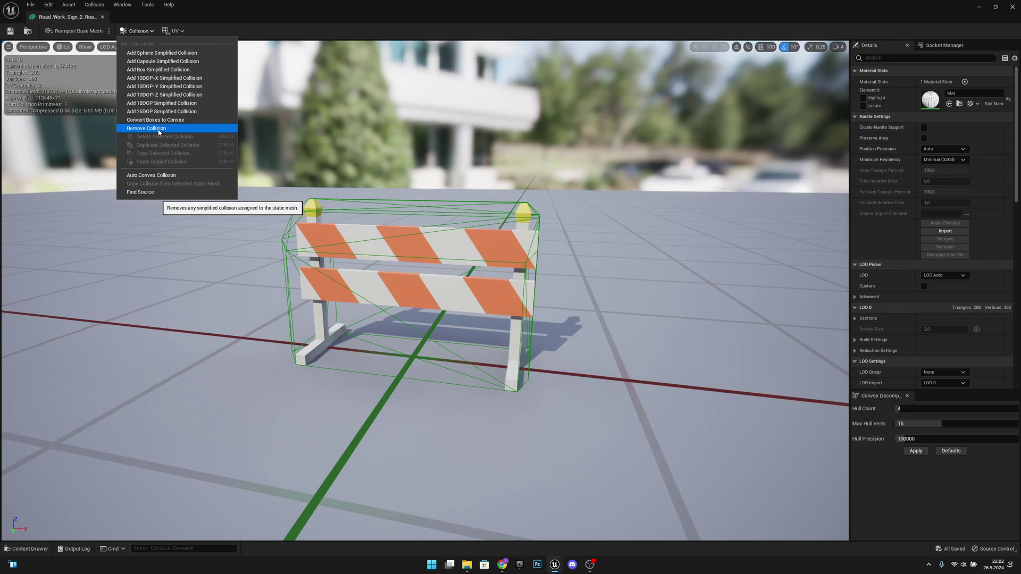
{"action": "left_click", "coordinate": [158, 128]}
{"action": "left_click", "coordinate": [139, 32]}
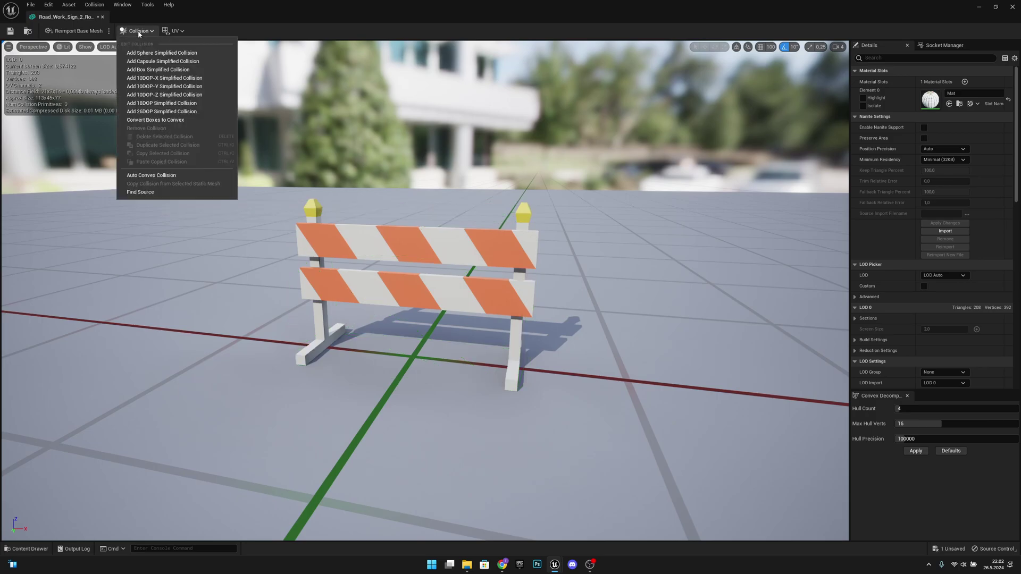
{"action": "left_click", "coordinate": [164, 69]}
- Scale the box collision down in depth so that it fits closely around the sign's boards and posts
{"action": "key", "text": "d"}
{"action": "right_click_drag", "start_coordinate": [325, 135], "coordinate": [244, 131]}
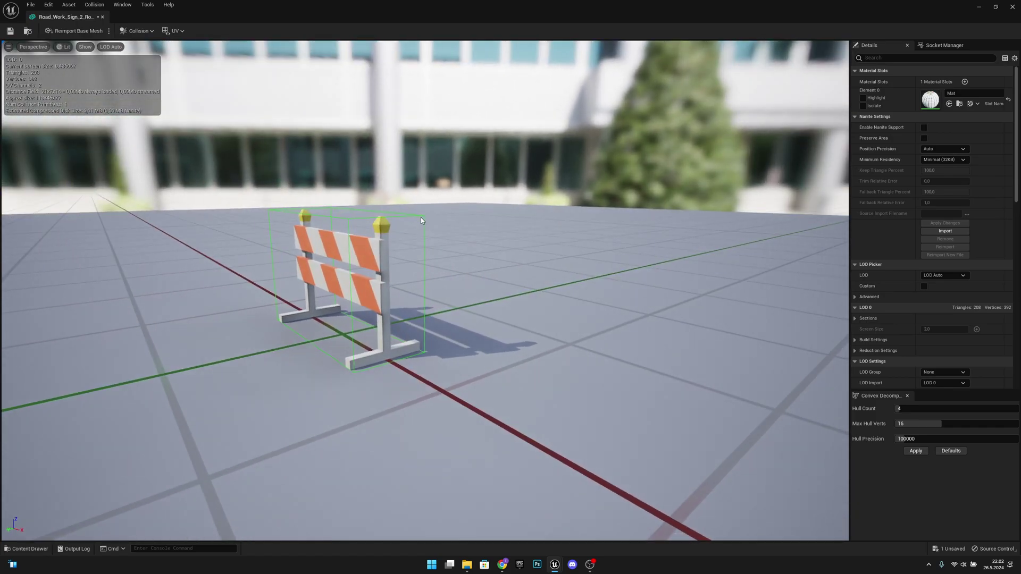
{"action": "left_click", "coordinate": [388, 266]}
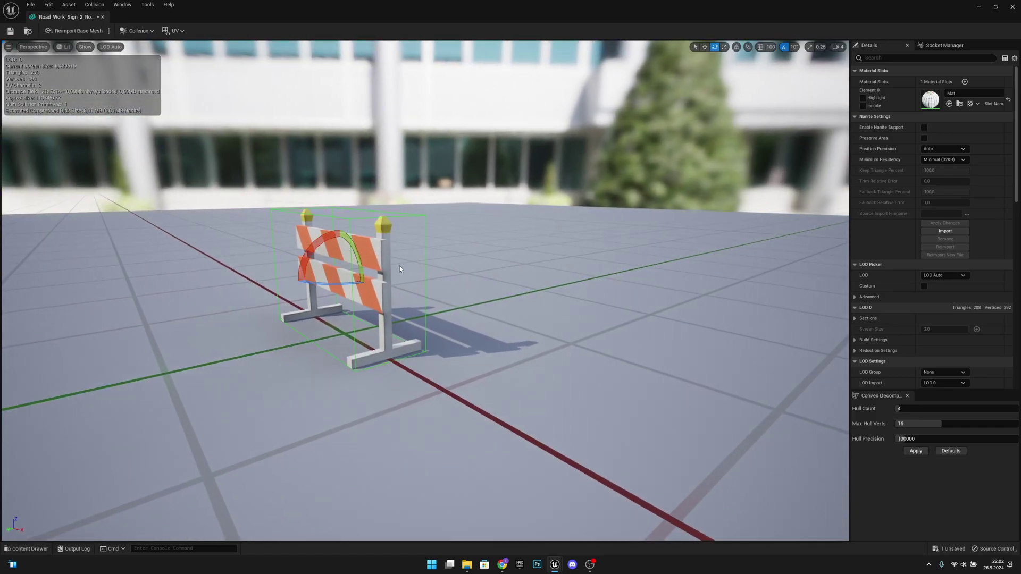
{"action": "key", "text": "r"}
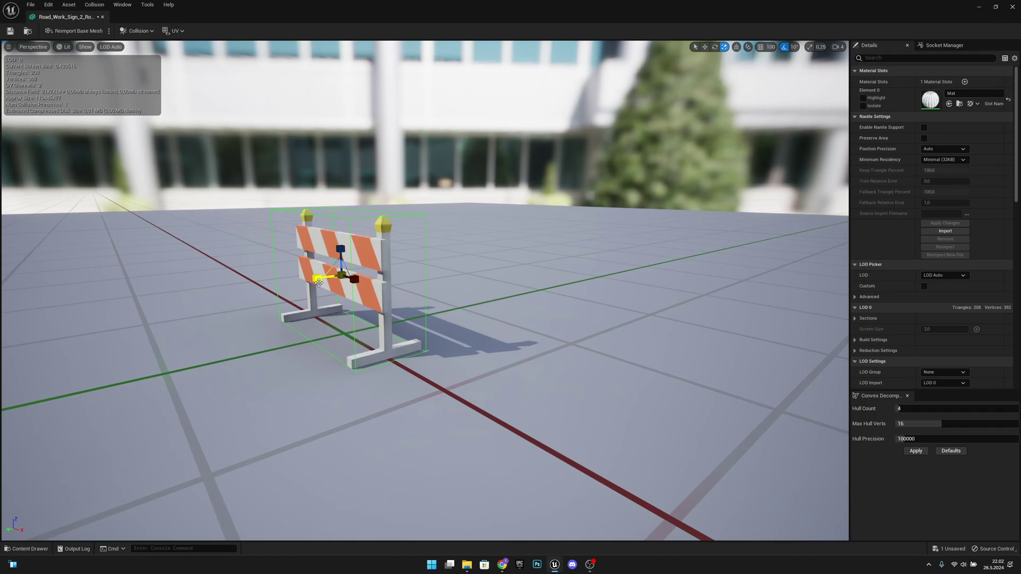
{"action": "key", "text": "d"}
{"action": "right_click_drag", "start_coordinate": [365, 266], "coordinate": [322, 266]}
{"action": "key", "text": "a"}
{"action": "left_click_drag", "start_coordinate": [363, 270], "coordinate": [421, 263]}
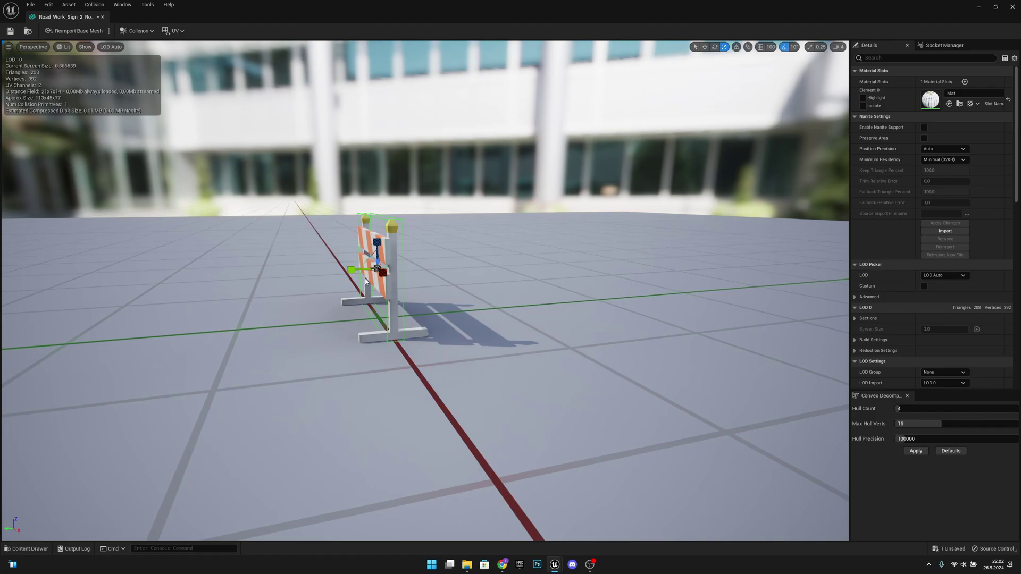
- Lower the top of the box collision to the upper edge of the sign's top board
{"action": "key", "text": "w"}
{"action": "key", "text": "a"}
{"action": "right_click_drag", "start_coordinate": [356, 269], "coordinate": [462, 256]}
{"action": "key", "text": "d"}
{"action": "right_click_drag", "start_coordinate": [398, 283], "coordinate": [406, 278]}
{"action": "key", "text": "r"}
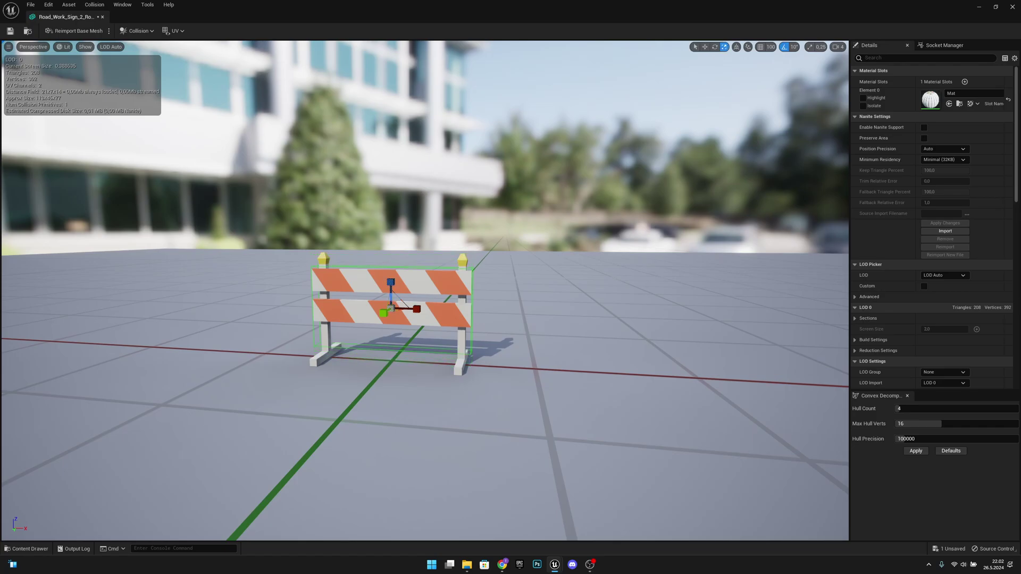
- Check the fitted box collision from the side and front, save the sign mesh, and close it
{"action": "key", "text": "d"}
{"action": "right_click_drag", "start_coordinate": [406, 277], "coordinate": [226, 270]}
{"action": "key", "text": "a"}
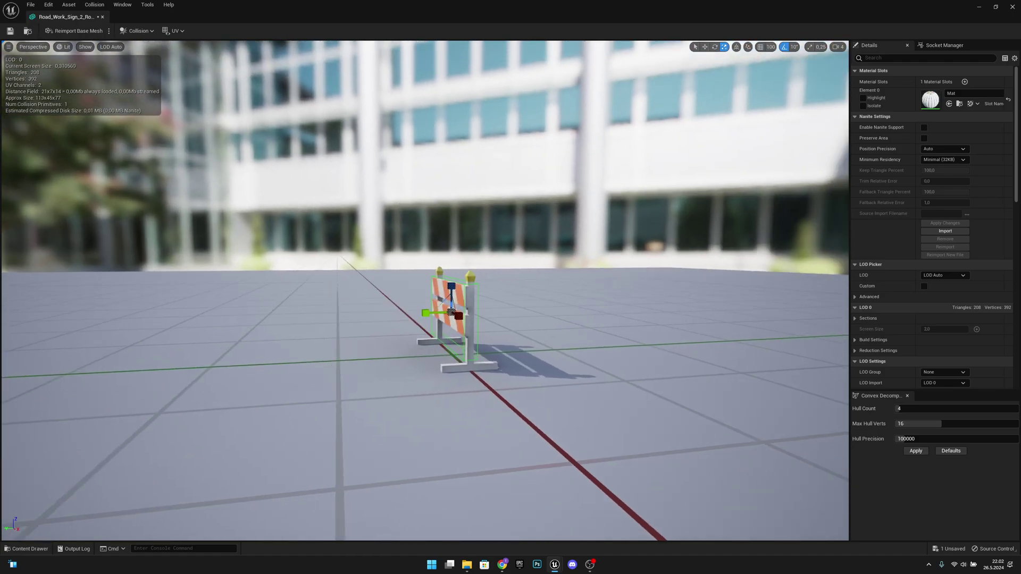
{"action": "left_click_drag", "start_coordinate": [372, 276], "coordinate": [507, 287], "text": "alt"}
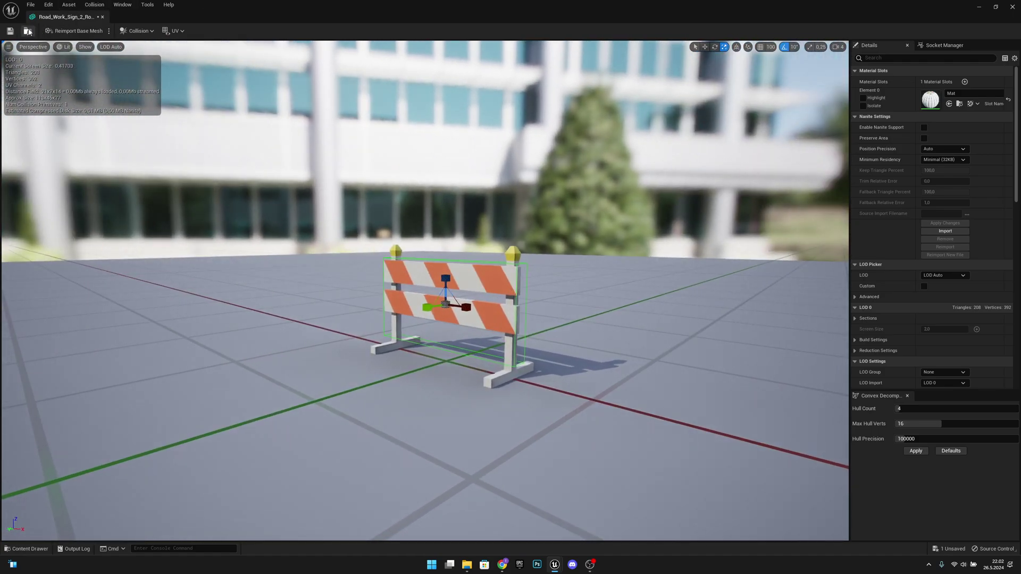
{"action": "left_click", "coordinate": [103, 17]}
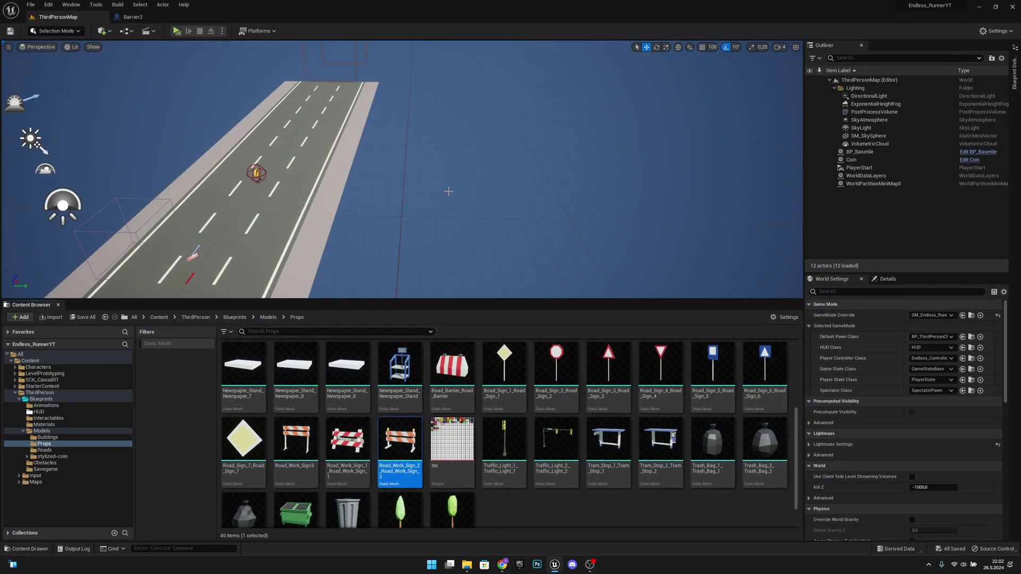
- Open the Barrier2 blueprint from the Obstacles folder
{"action": "scroll", "coordinate": [400, 468], "scroll_direction": "up", "scroll_amount": 2}
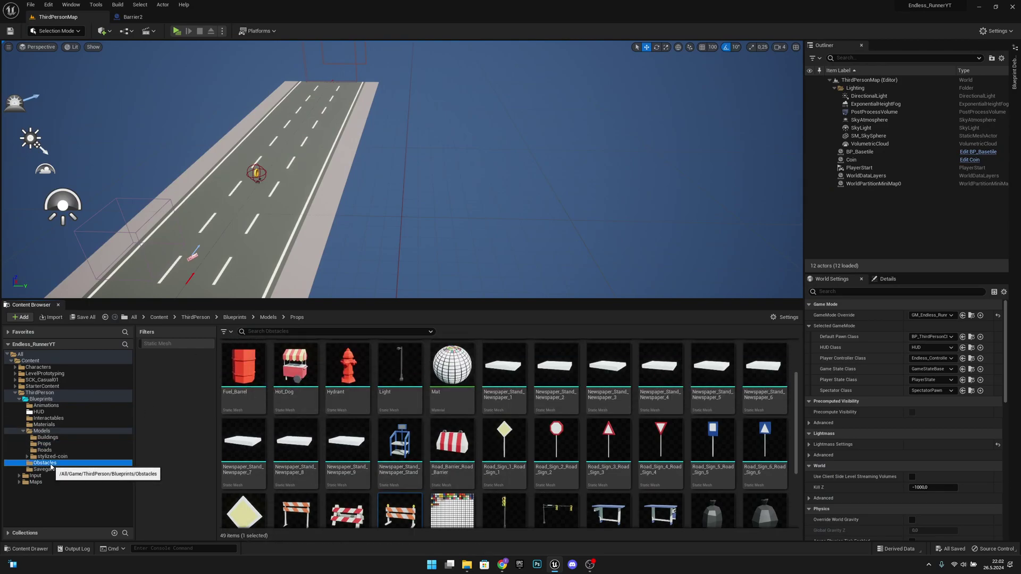
{"action": "left_click", "coordinate": [45, 462]}
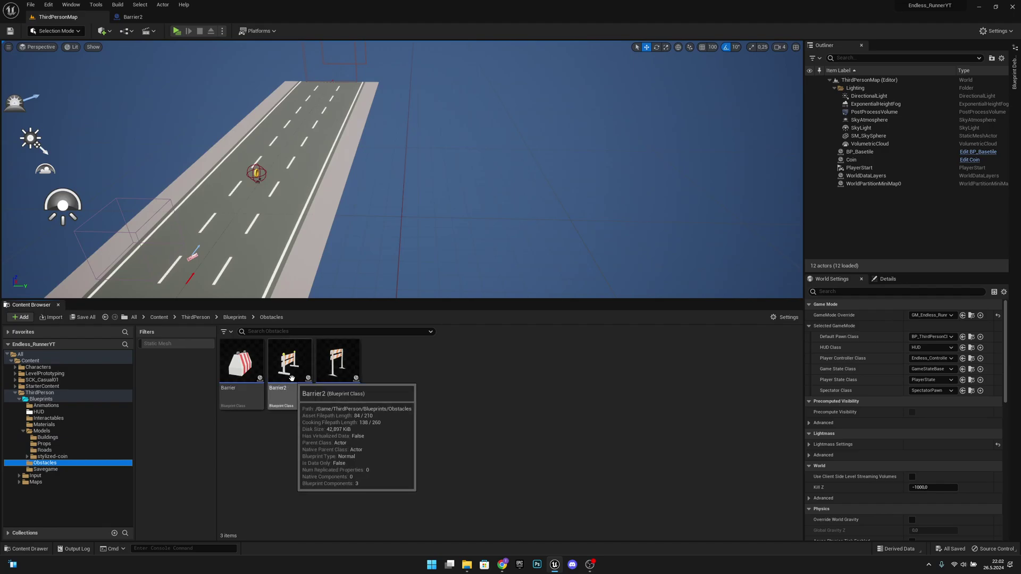
{"action": "double_click", "coordinate": [296, 375]}
- Move the Death_Collision box of Barrier2 closer to the barrier boards, to about -21.03 on X
{"action": "key", "text": "d"}
{"action": "right_click_drag", "start_coordinate": [590, 249], "coordinate": [594, 240]}
{"action": "key", "text": "a"}
{"action": "left_click_drag", "start_coordinate": [585, 248], "coordinate": [591, 246]}
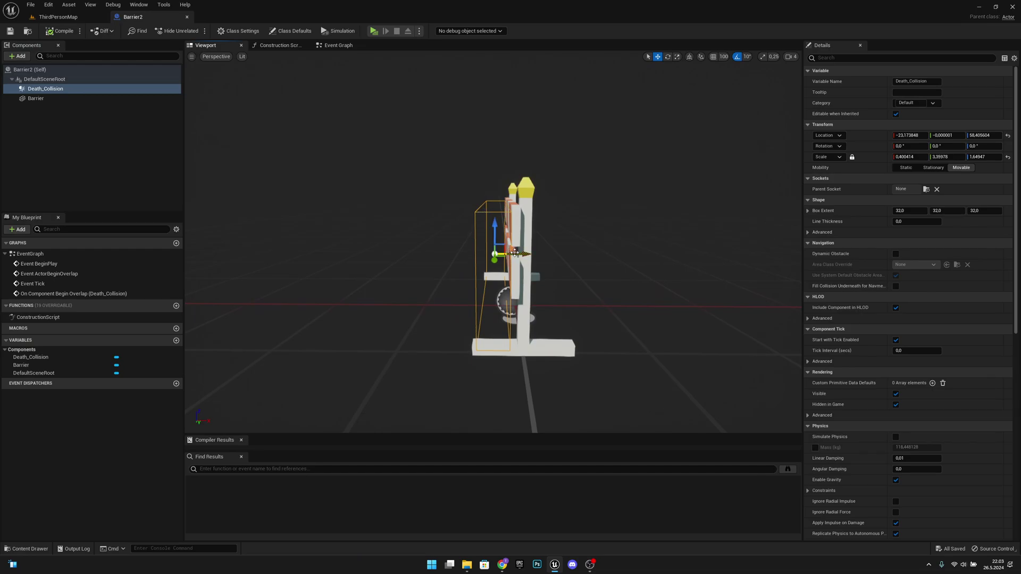
{"action": "left_click_drag", "start_coordinate": [515, 253], "coordinate": [517, 254]}
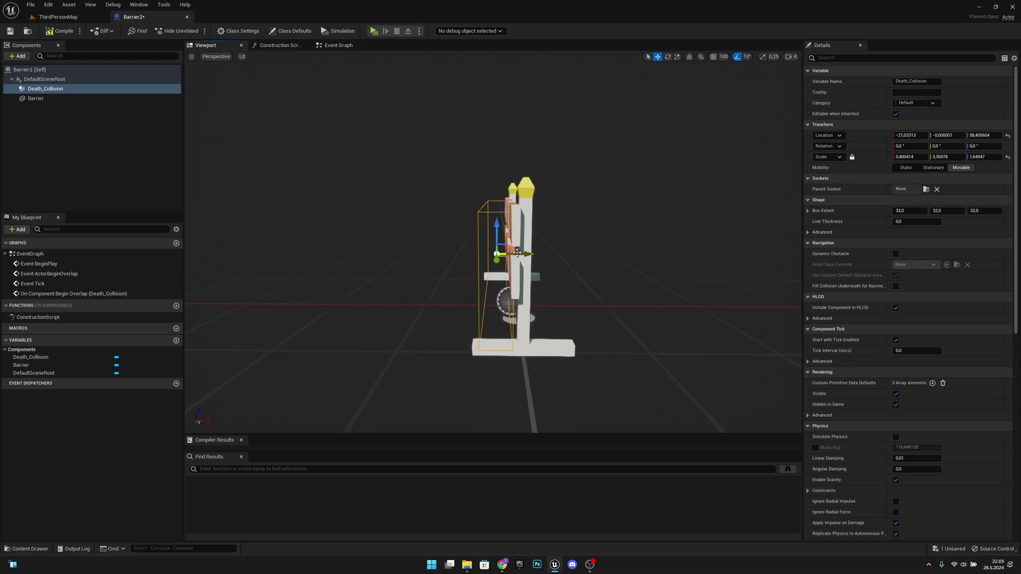
- Check the Death_Collision placement around the barrier, and compile, save and close the Barrier2 blueprint
{"action": "key", "text": "a"}
{"action": "right_click_drag", "start_coordinate": [517, 253], "coordinate": [517, 254]}
{"action": "key", "text": "d"}
{"action": "key", "text": "a"}
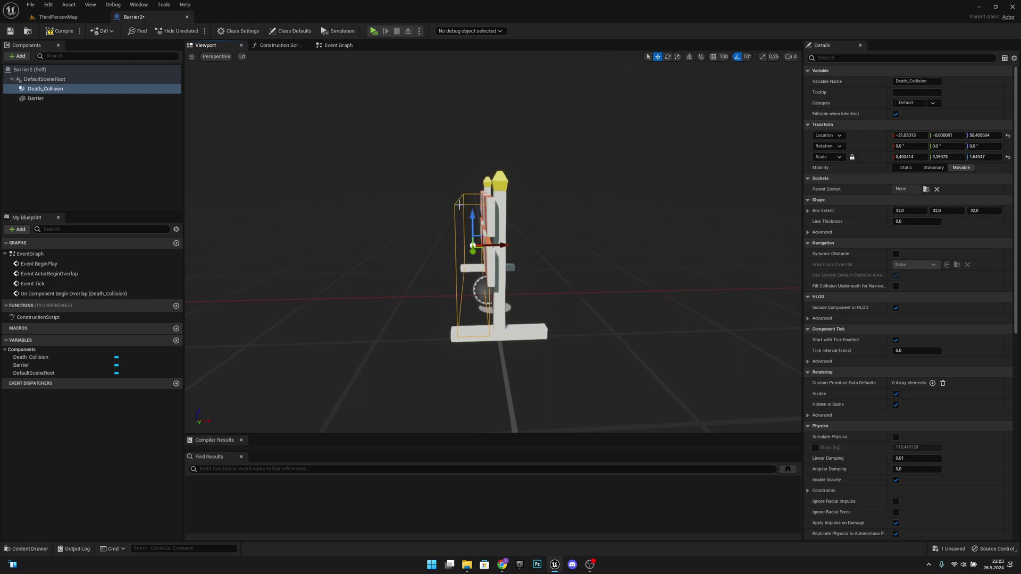
{"action": "right_click_drag", "start_coordinate": [475, 204], "coordinate": [500, 204]}
{"action": "key", "text": "a"}
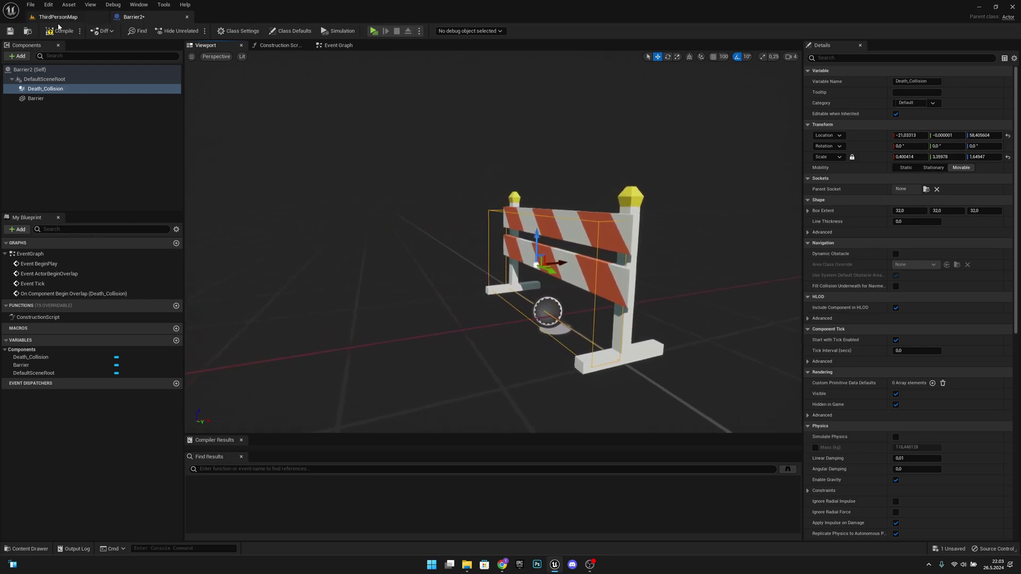
{"action": "left_click", "coordinate": [56, 36]}
{"action": "left_click", "coordinate": [10, 31]}
{"action": "left_click", "coordinate": [186, 17]}
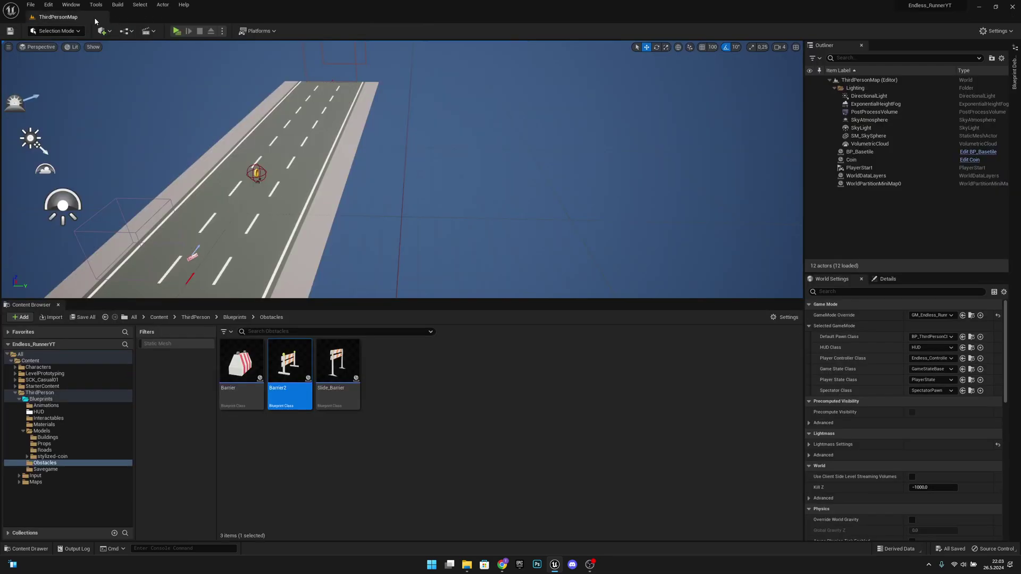
- Open the Barrier blueprint's viewport and examine from the side how its death collision box sits against the mesh
{"action": "double_click", "coordinate": [240, 362]}
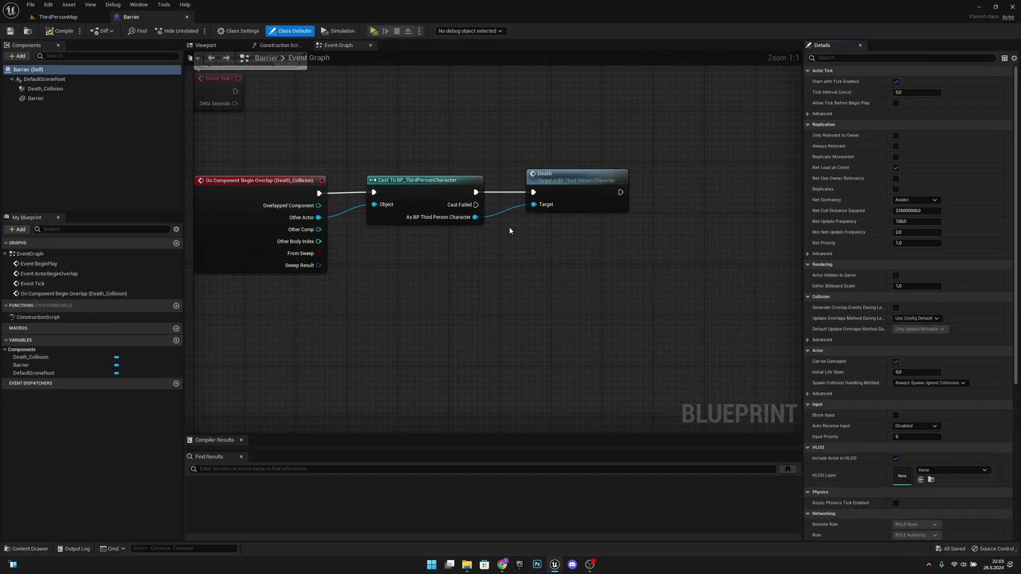
{"action": "left_click", "coordinate": [208, 46]}
{"action": "key", "text": "a"}
{"action": "right_click_drag", "start_coordinate": [645, 308], "coordinate": [680, 304]}
{"action": "key", "text": "w"}
{"action": "key", "text": "a"}
{"action": "key", "text": "d"}
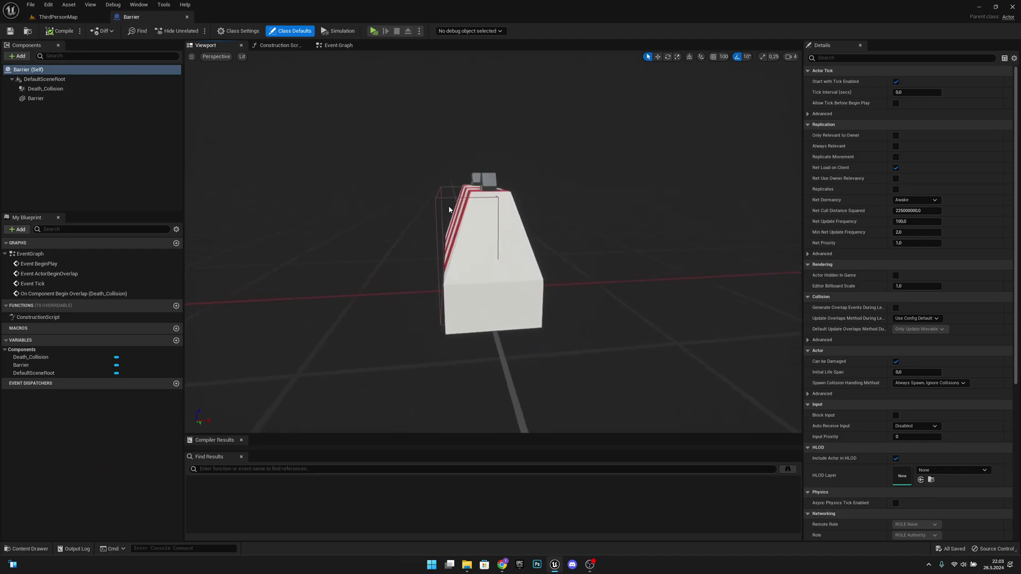
- Move the Barrier's Death_Collision box out in front of the striped face, to about -36.83 on X, and compile and save the blueprint
{"action": "left_click", "coordinate": [435, 204]}
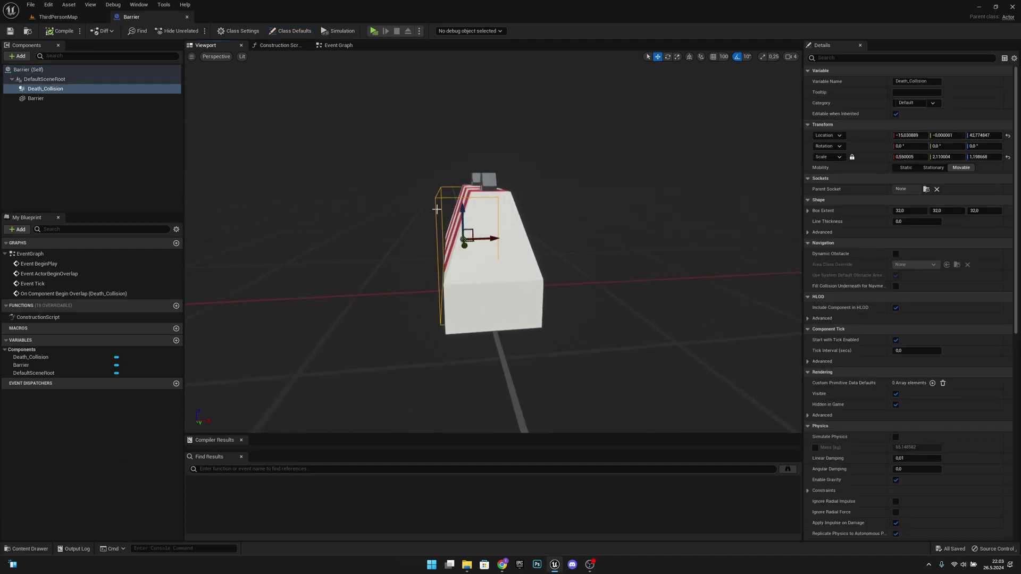
{"action": "left_click_drag", "start_coordinate": [485, 238], "coordinate": [466, 238]}
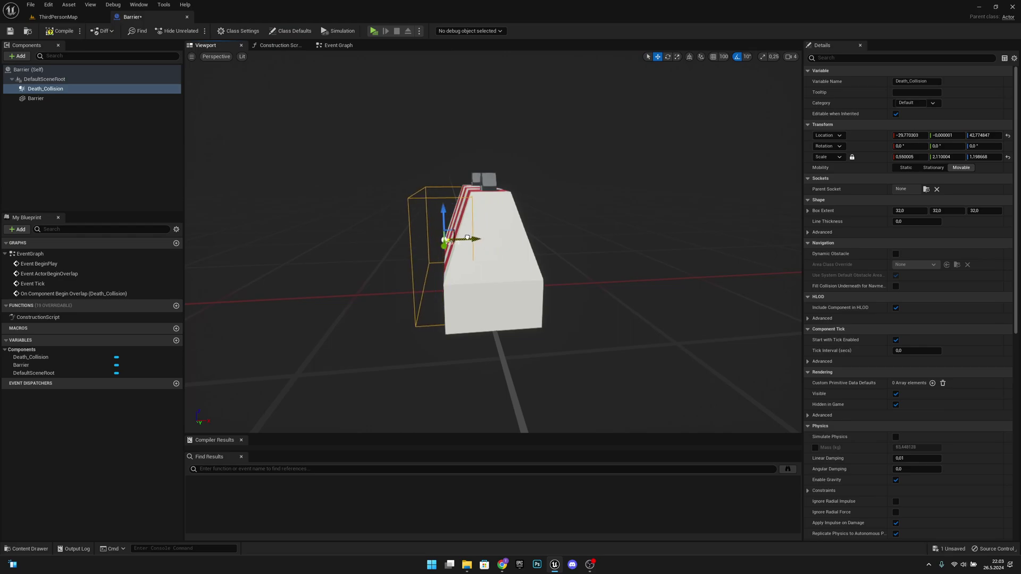
{"action": "left_click", "coordinate": [502, 245]}
{"action": "key", "text": "a"}
{"action": "right_click_drag", "start_coordinate": [597, 262], "coordinate": [665, 263]}
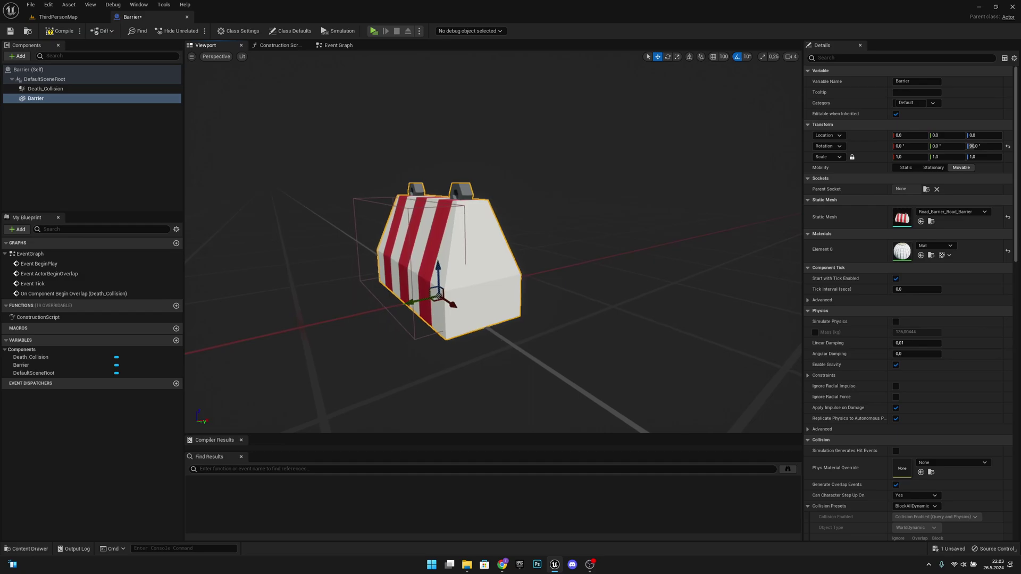
{"action": "key", "text": "d"}
{"action": "right_click_drag", "start_coordinate": [439, 285], "coordinate": [399, 290]}
{"action": "key", "text": "a"}
{"action": "key", "text": "d"}
{"action": "left_click_drag", "start_coordinate": [527, 264], "coordinate": [521, 286]}
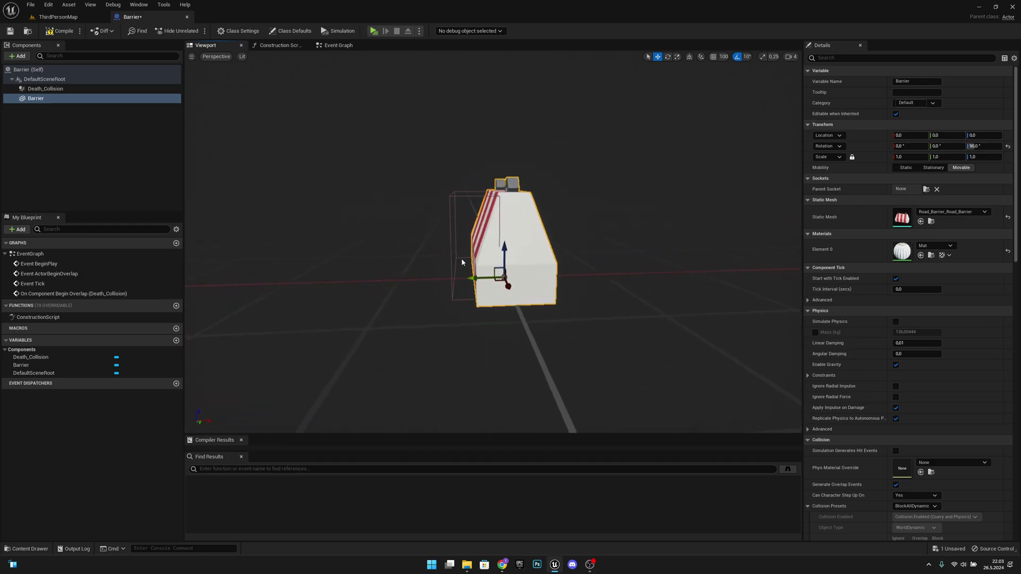
{"action": "left_click", "coordinate": [454, 240]}
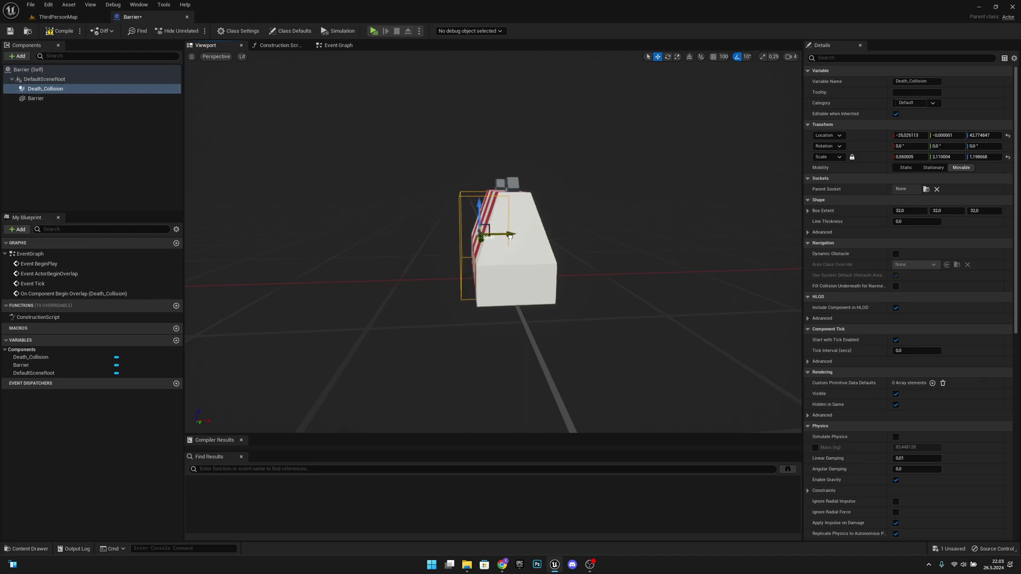
{"action": "left_click_drag", "start_coordinate": [509, 237], "coordinate": [497, 257]}
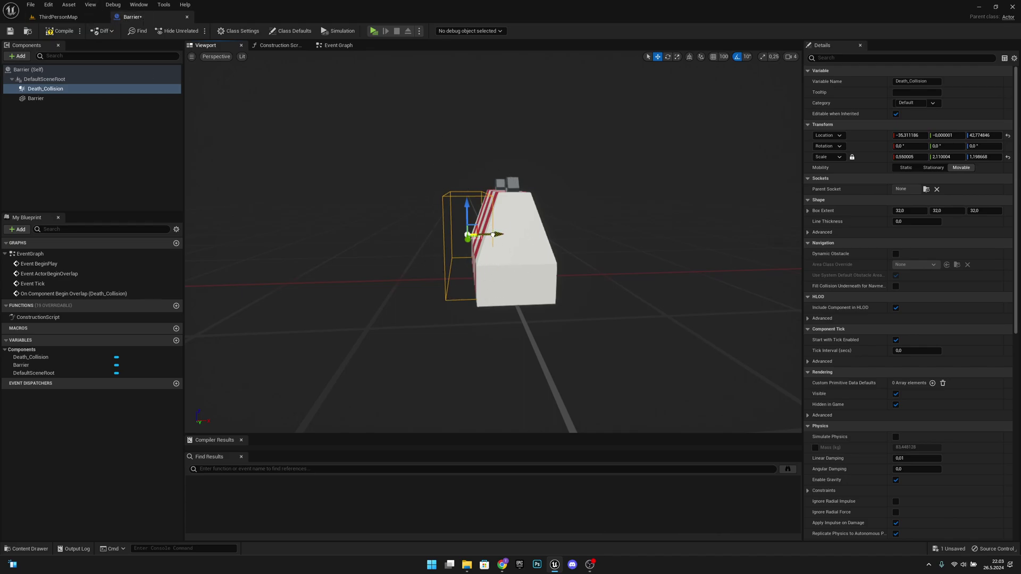
{"action": "left_click_drag", "start_coordinate": [493, 235], "coordinate": [491, 235]}
{"action": "left_click", "coordinate": [61, 31]}
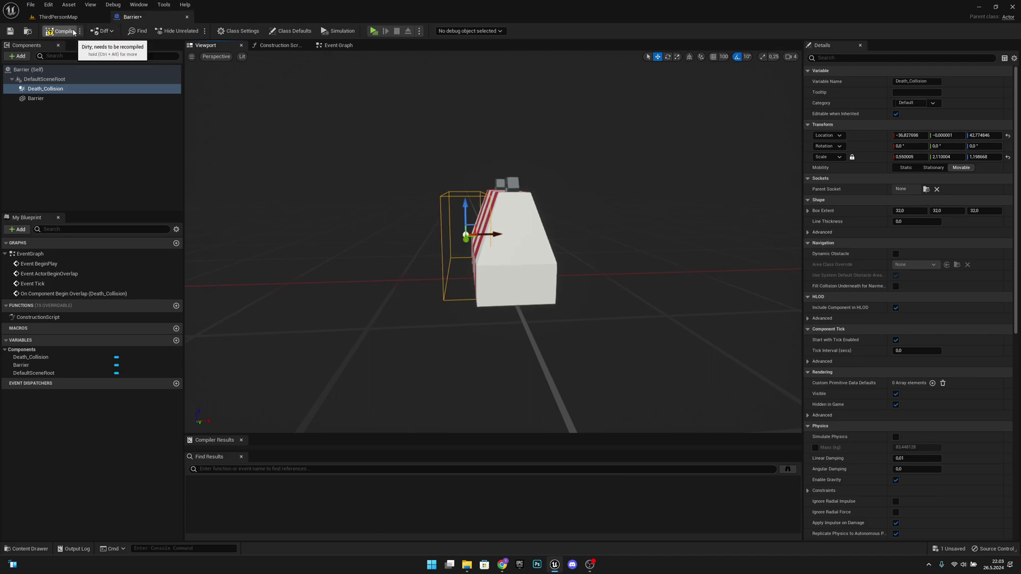
- Locate the Barrier component's static mesh in the Props folder and open Road_Barrier_Road_Barrier in the mesh editor
{"action": "left_click", "coordinate": [525, 258]}
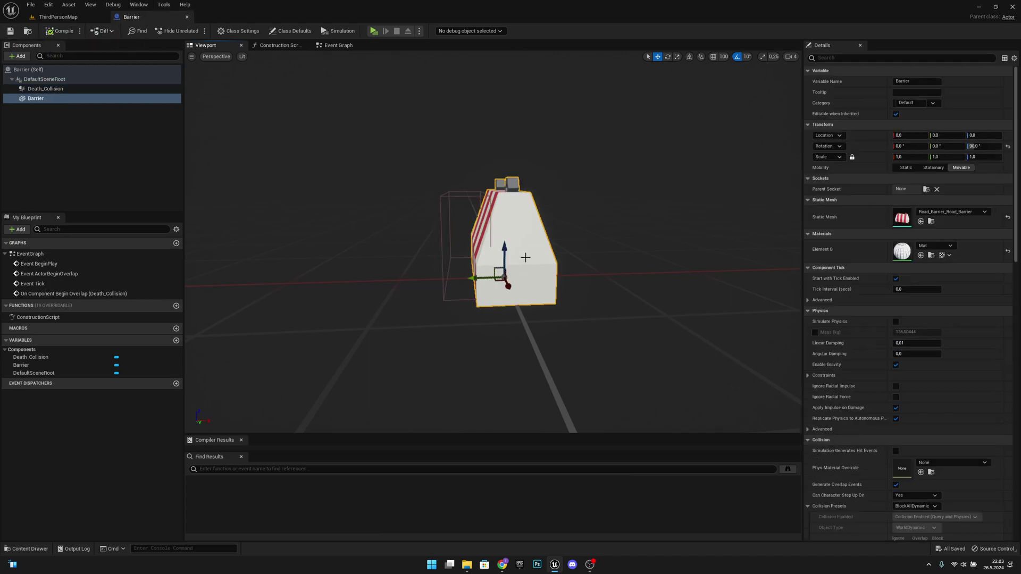
{"action": "left_click", "coordinate": [931, 221]}
{"action": "left_click", "coordinate": [460, 497]}
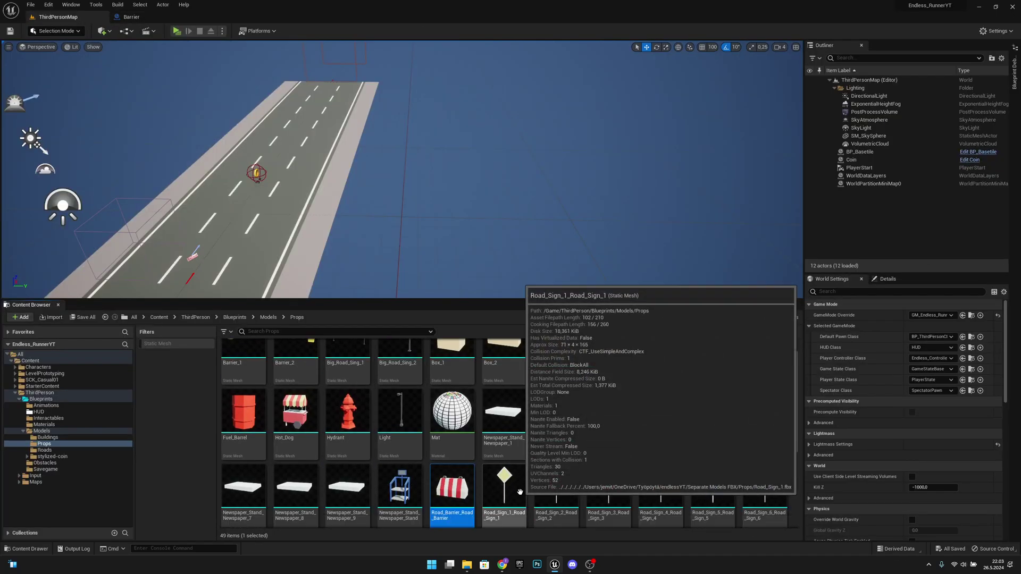
{"action": "double_click", "coordinate": [451, 491]}
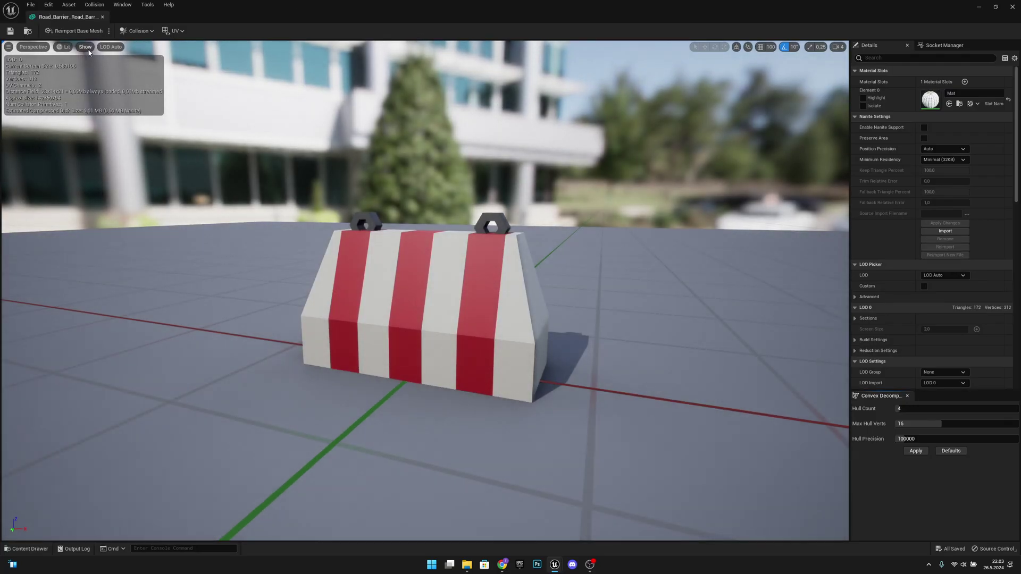
- Display the simple collision of the road barrier mesh, examine how it fits from several sides, and close the mesh editor
{"action": "left_click", "coordinate": [87, 49]}
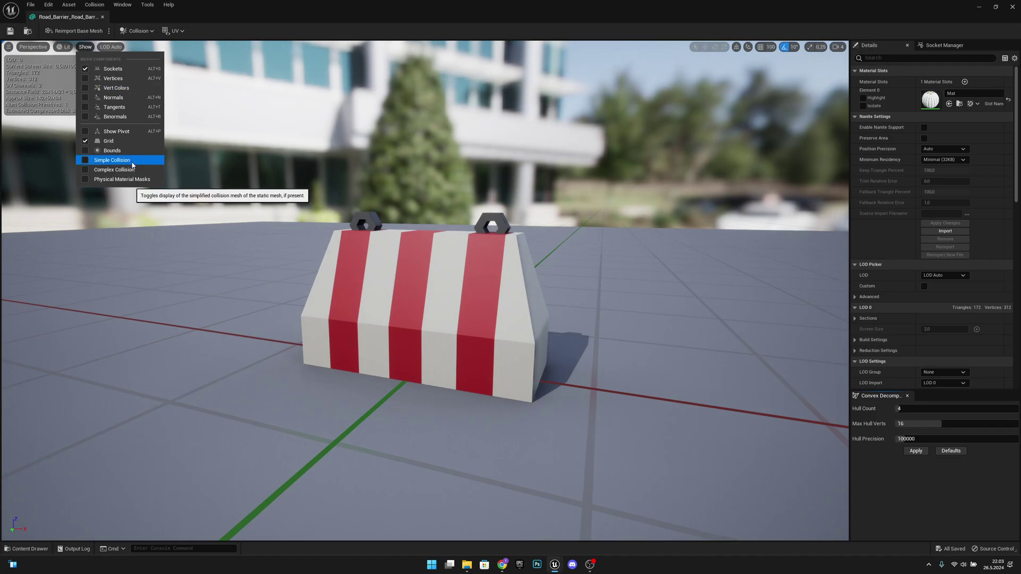
{"action": "left_click", "coordinate": [133, 165]}
{"action": "left_click_drag", "start_coordinate": [479, 297], "coordinate": [319, 297], "text": "alt"}
{"action": "right_click_drag", "start_coordinate": [425, 298], "coordinate": [564, 299]}
{"action": "key", "text": "a"}
{"action": "right_click_drag", "start_coordinate": [375, 52], "coordinate": [363, 46]}
{"action": "left_click", "coordinate": [102, 18]}
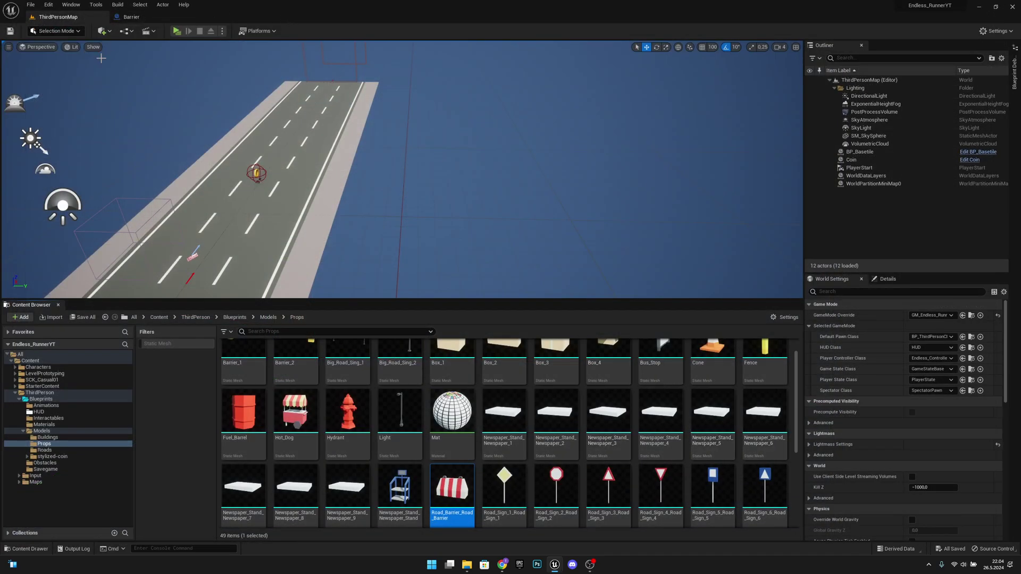
- Playtest the endless runner twice, sliding and running into the barriers to test their death collisions, and stop each session
{"action": "left_click", "coordinate": [177, 31]}
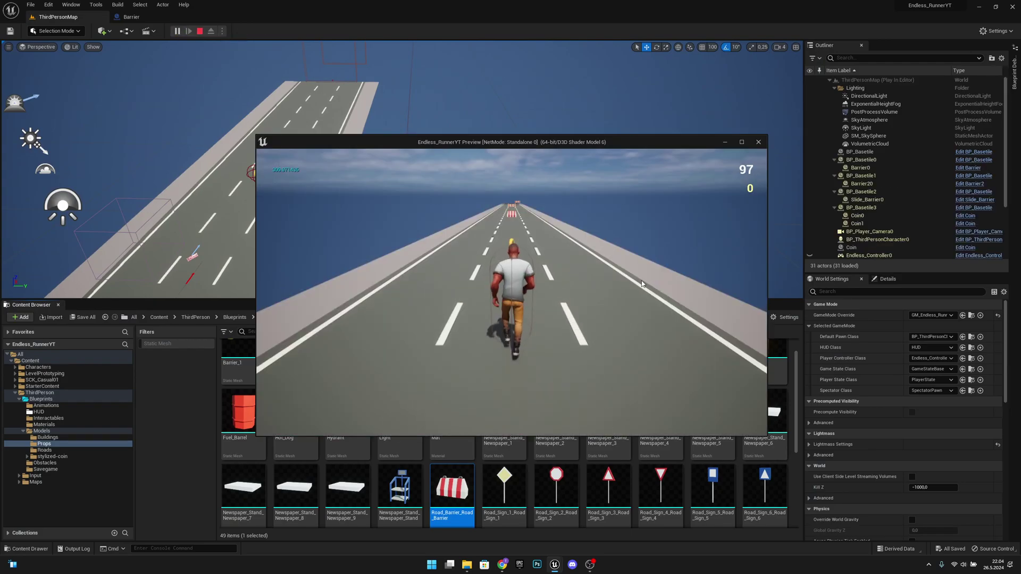
{"action": "key", "text": "s"}
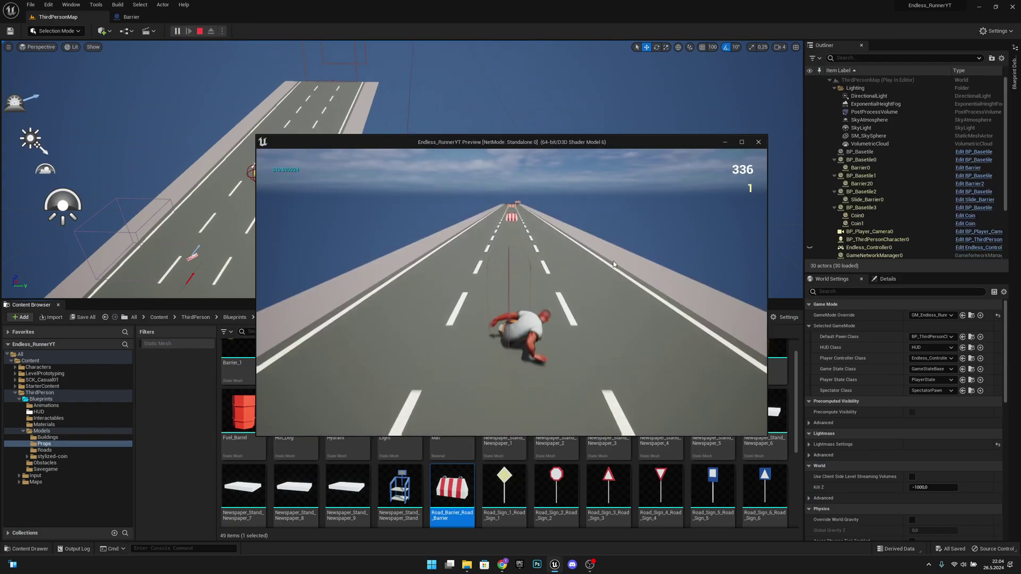
{"action": "key", "text": "s"}
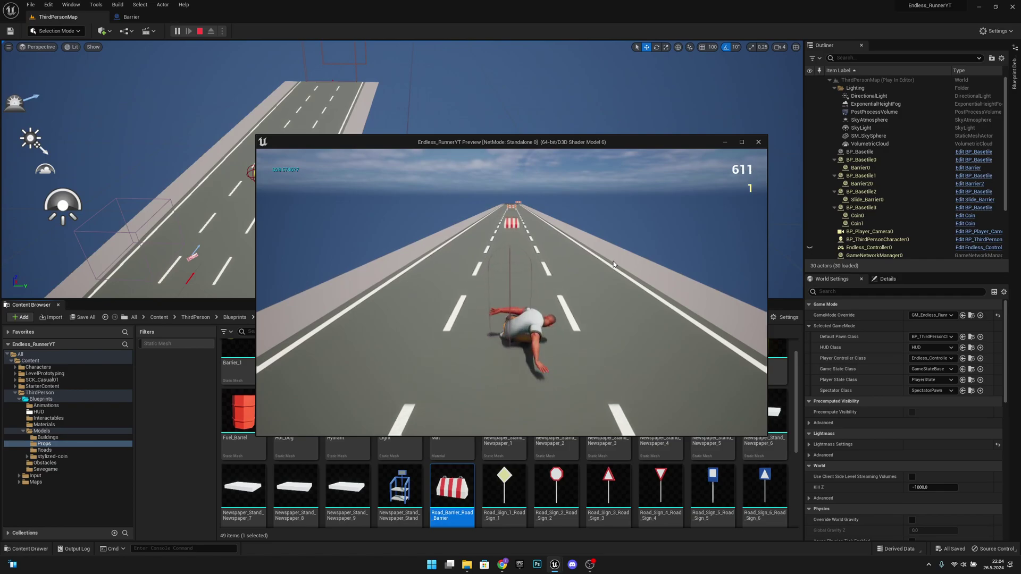
{"action": "key", "text": "s"}
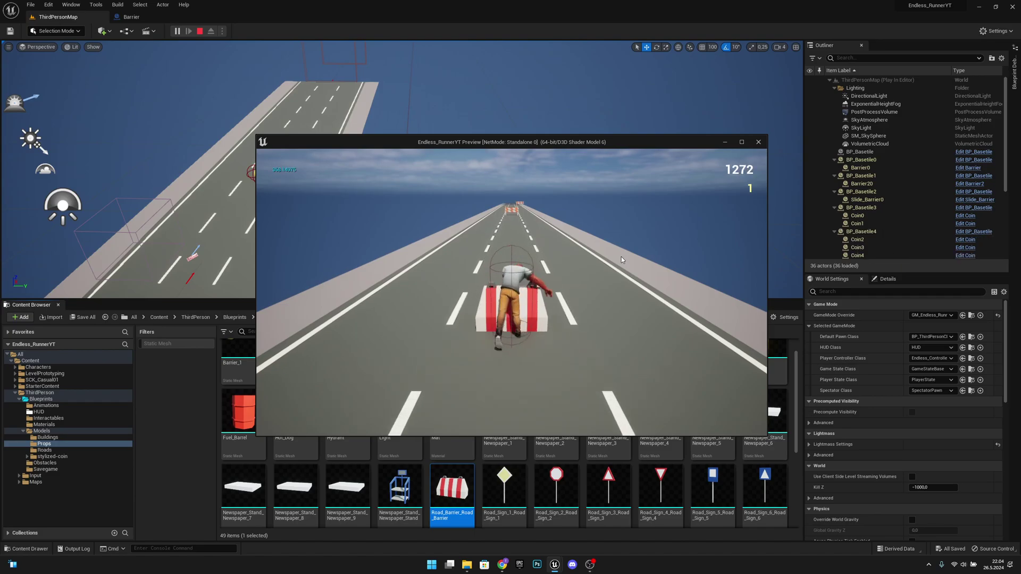
{"action": "key", "text": "Escape"}
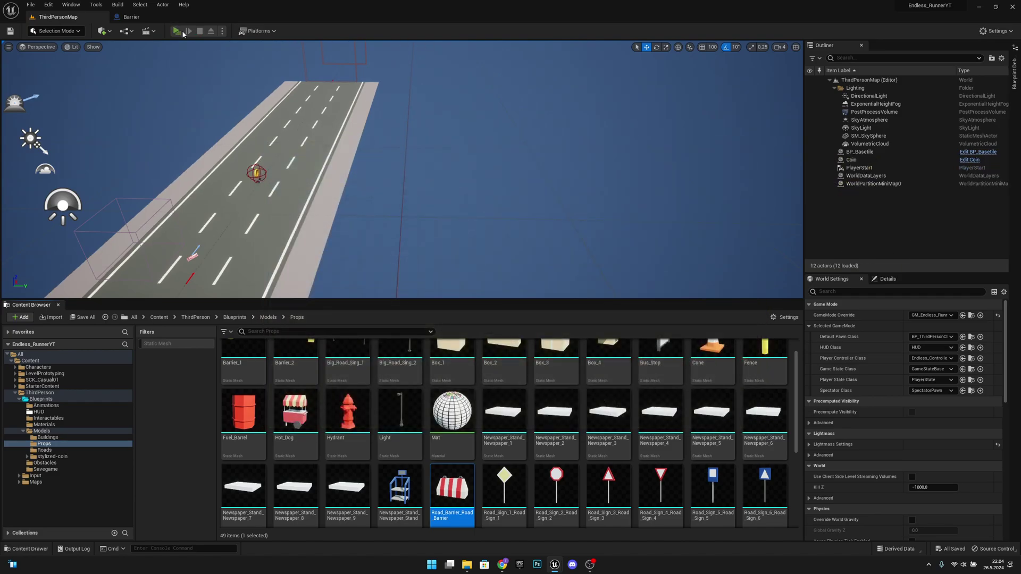
{"action": "left_click", "coordinate": [182, 30]}
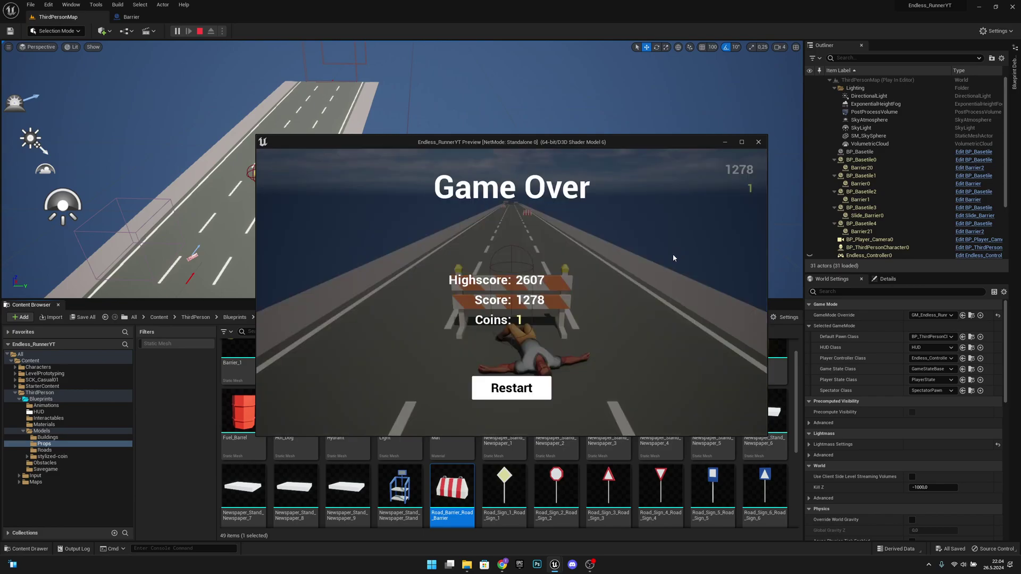
{"action": "key", "text": "Escape"}
- Check the Death_Collision box in the Barrier blueprint from the side and front, and close the blueprint
{"action": "left_click", "coordinate": [132, 16]}
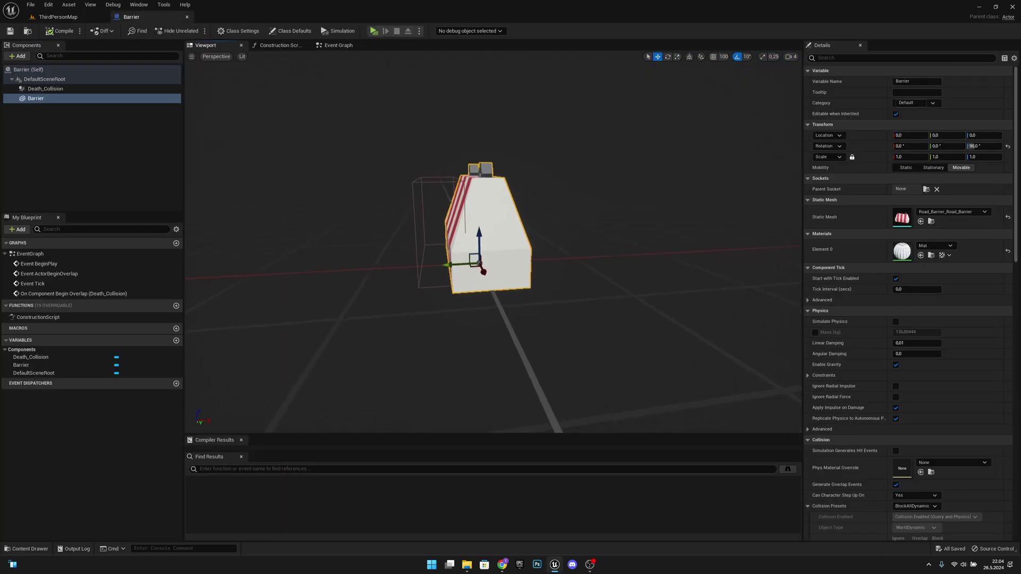
{"action": "right_click_drag", "start_coordinate": [626, 223], "coordinate": [607, 219]}
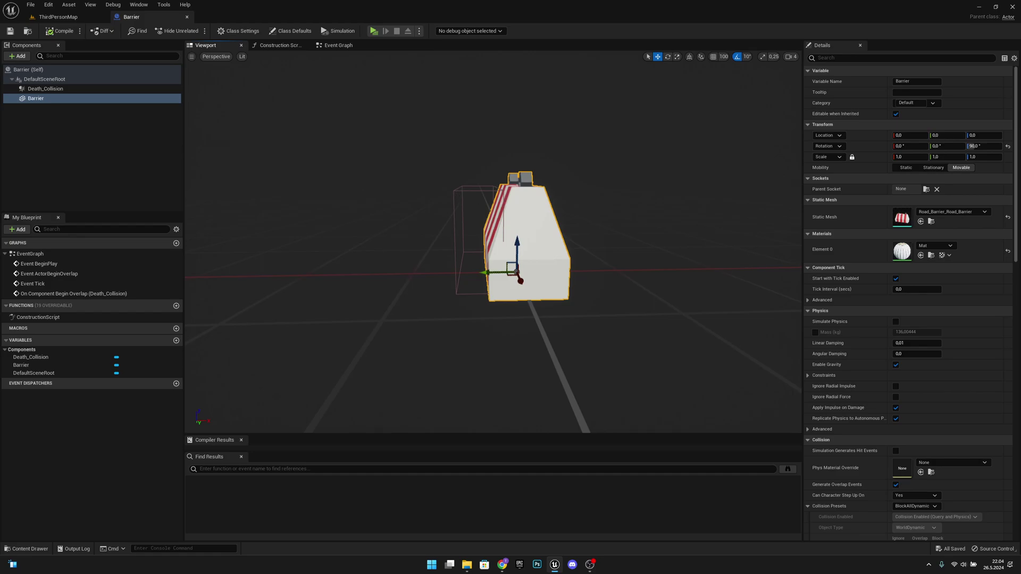
{"action": "left_click", "coordinate": [455, 190]}
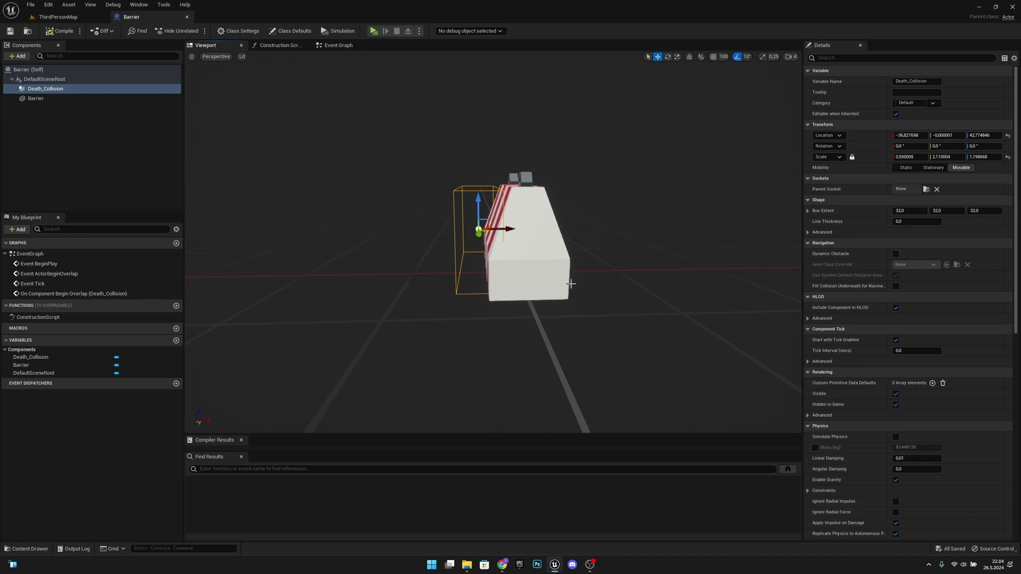
{"action": "key", "text": "a"}
{"action": "right_click_drag", "start_coordinate": [531, 297], "coordinate": [686, 298]}
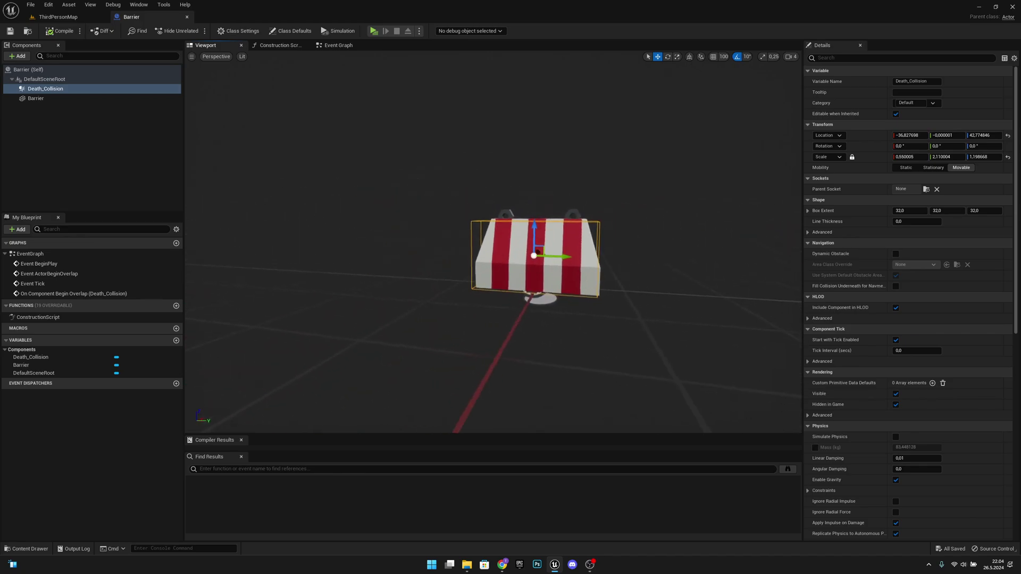
{"action": "left_click", "coordinate": [186, 17]}
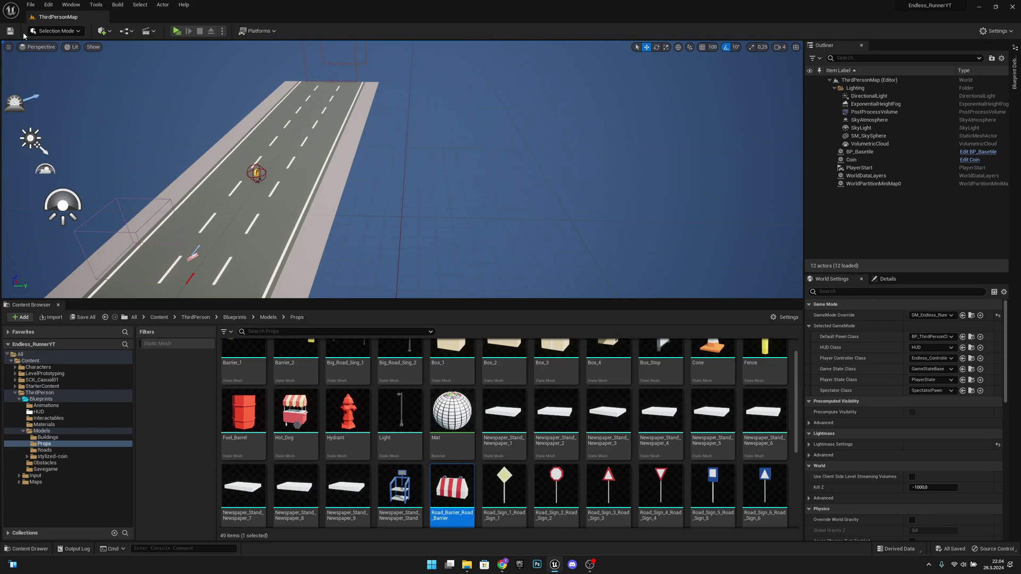